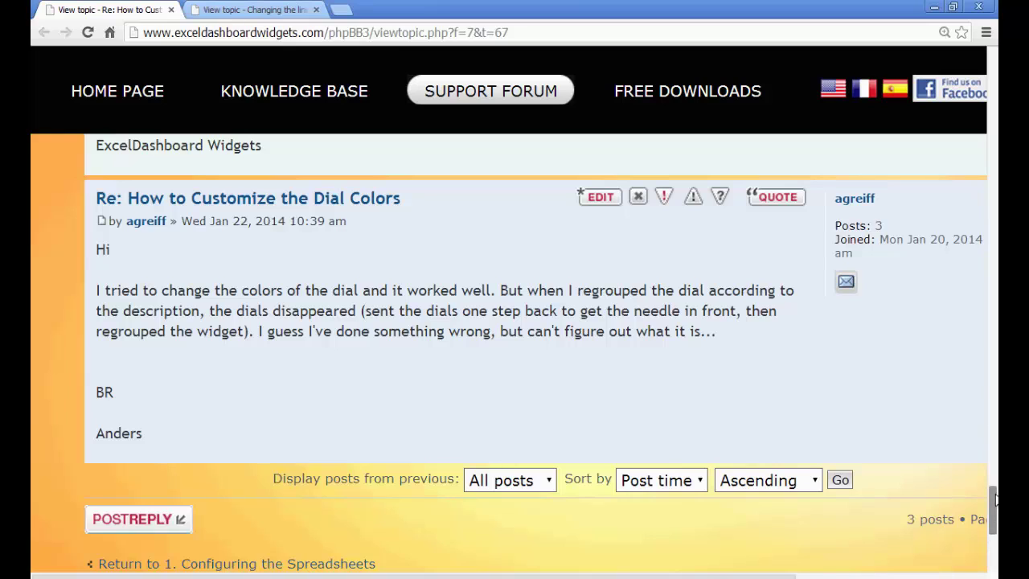
# Scroll the forum thread up to Step #1, which covers ungrouping the dial widget.
pyautogui.moveTo(994, 503); pyautogui.dragTo(995, 179)
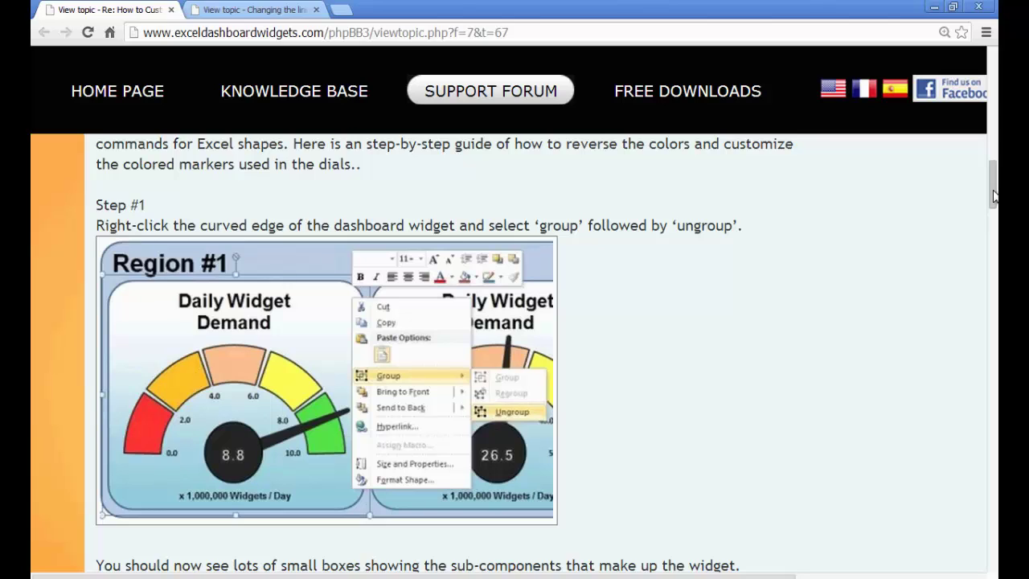
# Read down to the reply about dials disappearing after regrouping, then switch to the Excel workbook.
pyautogui.moveTo(994, 196); pyautogui.dragTo(986, 524)
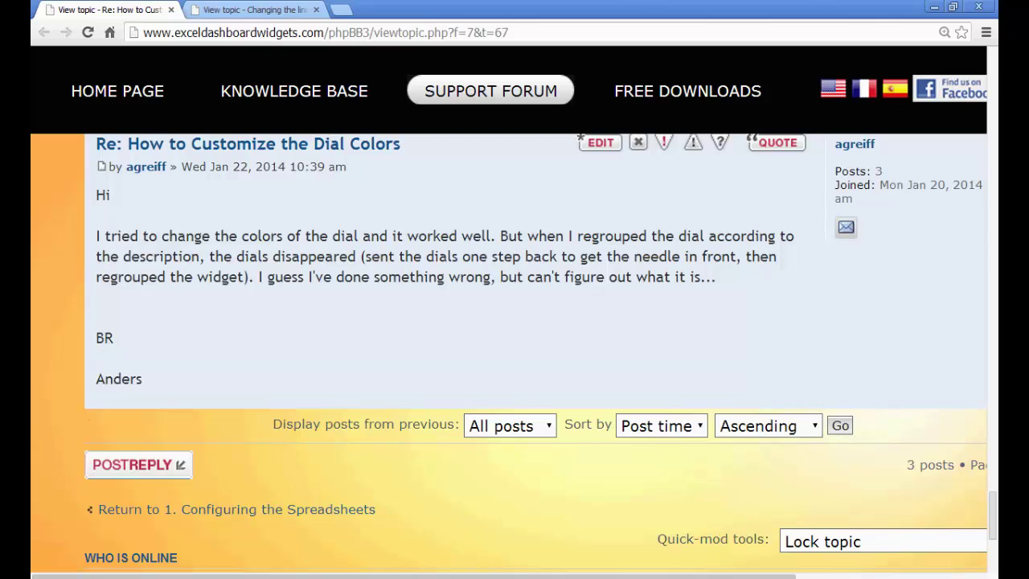
pyautogui.click(376, 576)
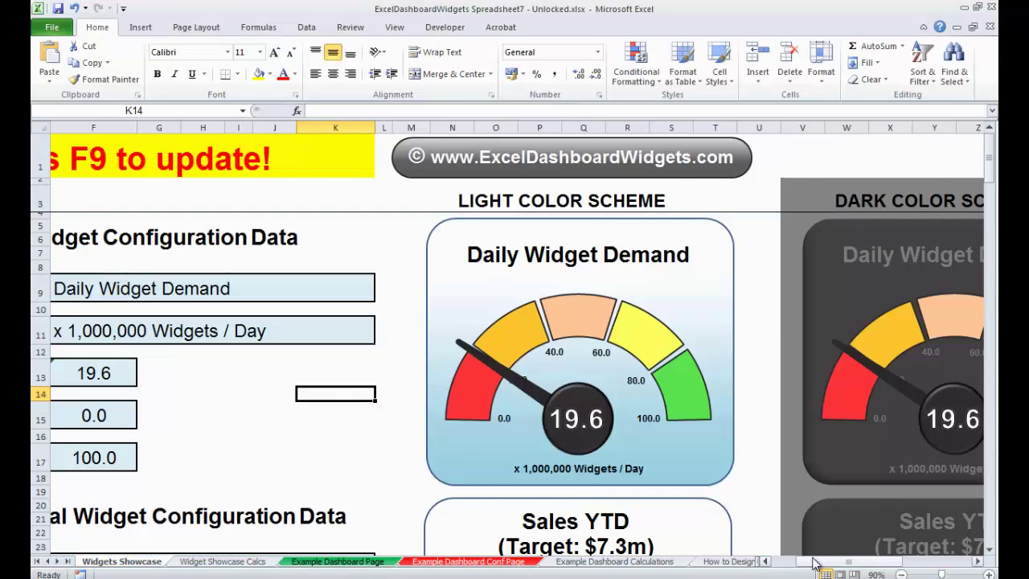
# Scroll back to column A and select the whole Daily Widget Demand gauge.
pyautogui.moveTo(815, 563); pyautogui.dragTo(792, 568)
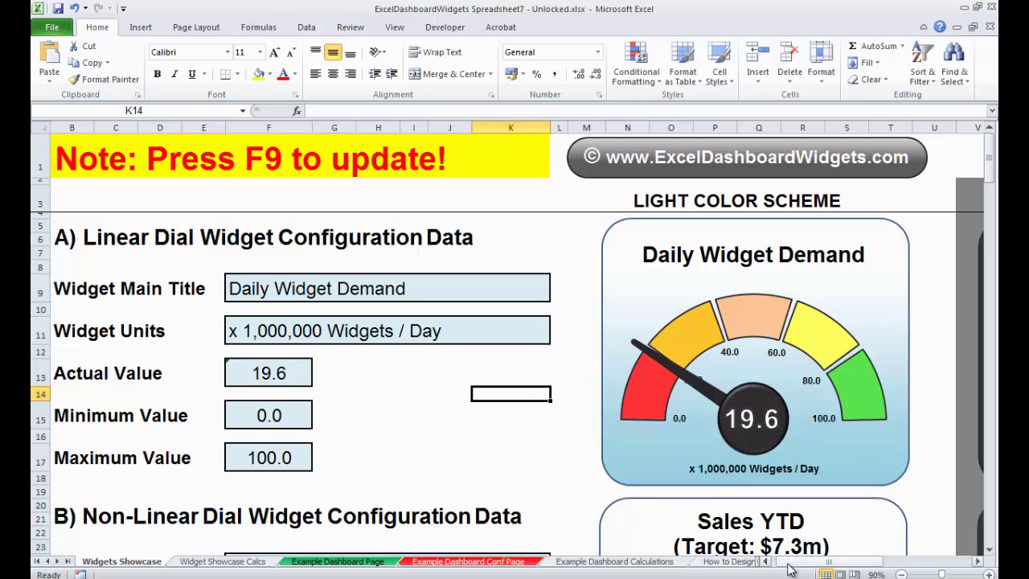
pyautogui.moveTo(790, 569); pyautogui.dragTo(785, 569)
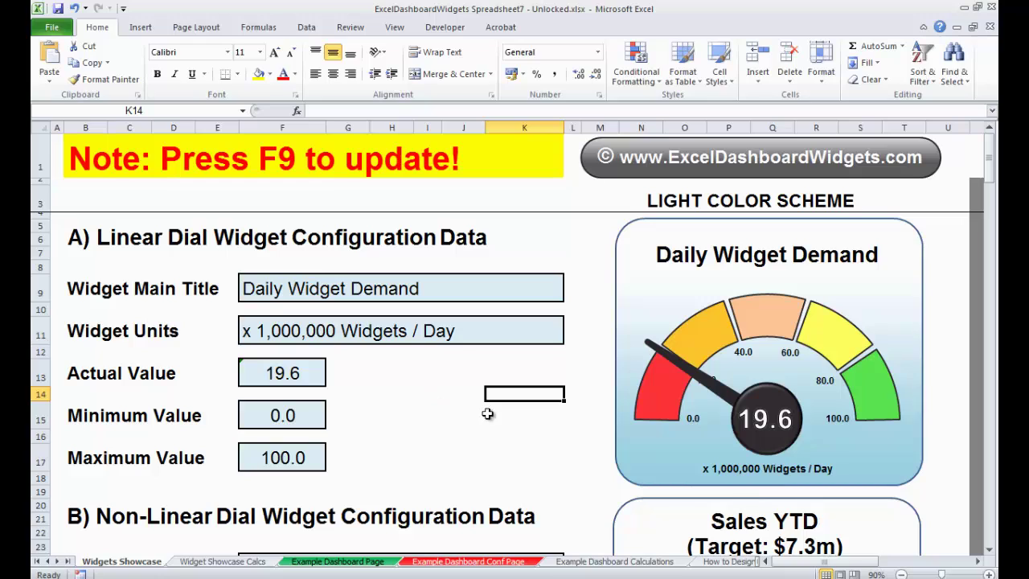
pyautogui.click(615, 290)
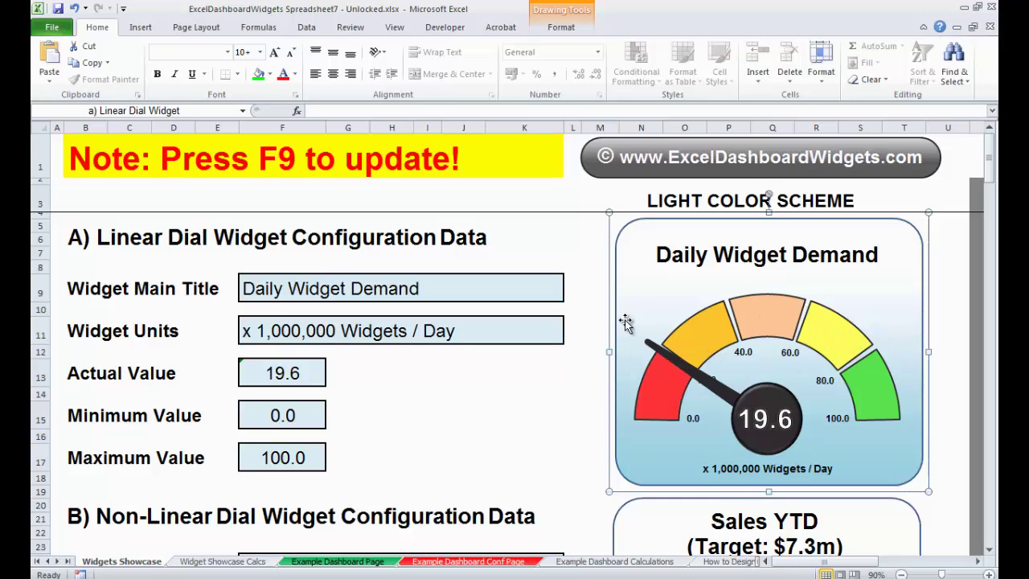
pyautogui.rightClick(624, 288)
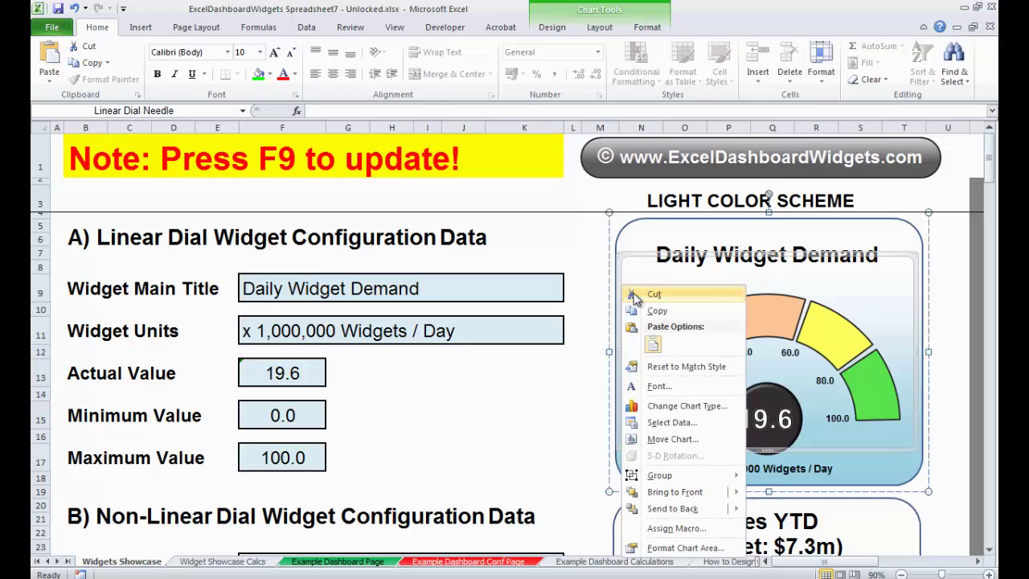
pyautogui.moveTo(667, 478)
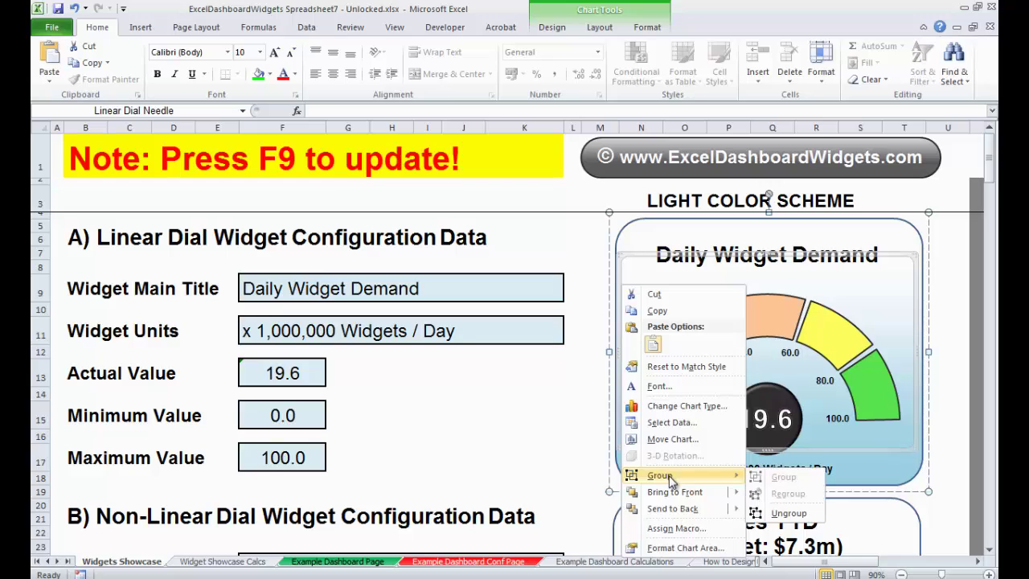
pyautogui.click(787, 514)
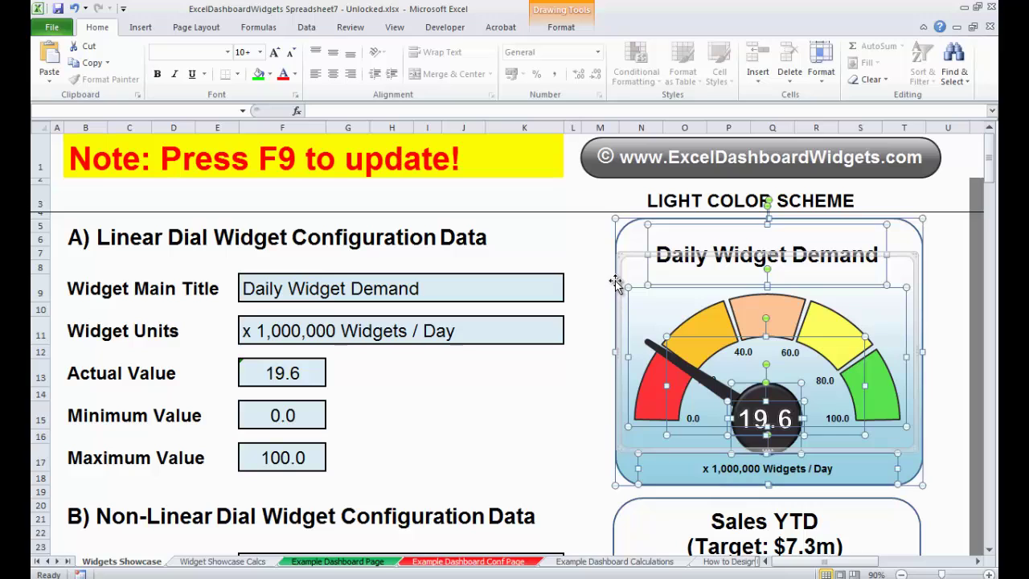
pyautogui.click(591, 298)
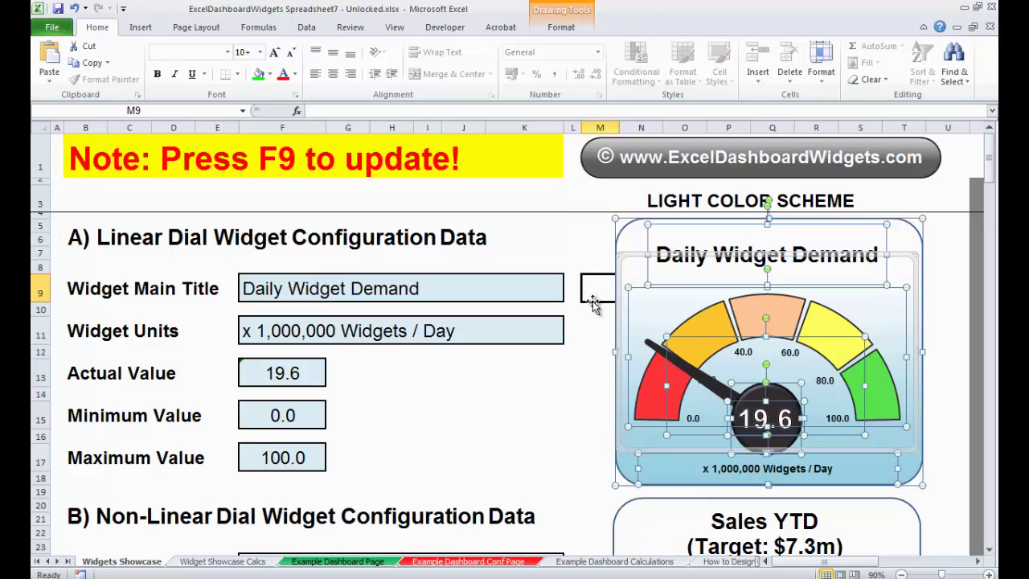
pyautogui.click(621, 290)
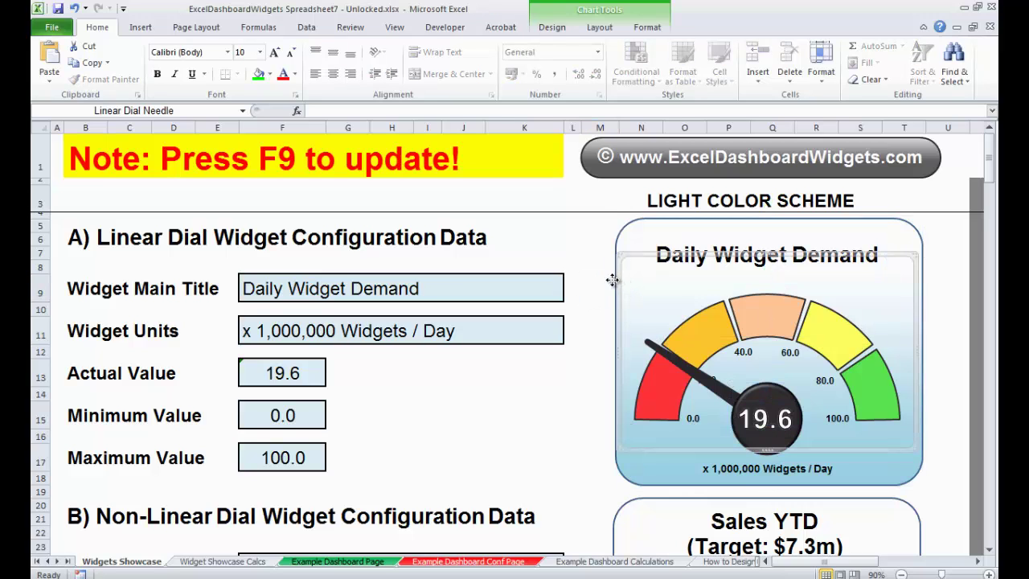
pyautogui.moveTo(335, 312); pyautogui.dragTo(336, 312)
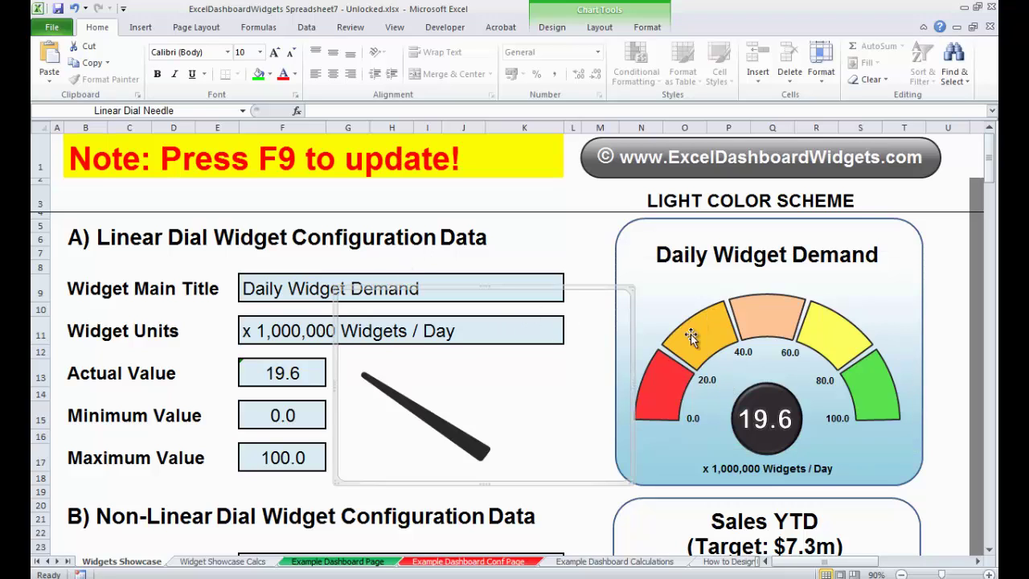
pyautogui.moveTo(690, 334); pyautogui.dragTo(483, 267)
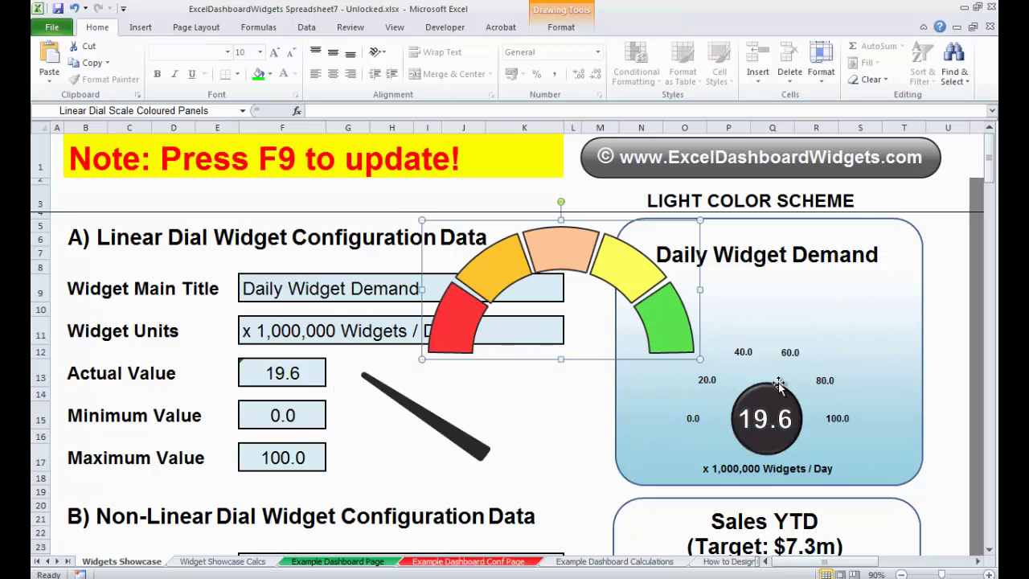
pyautogui.moveTo(764, 397); pyautogui.dragTo(624, 420)
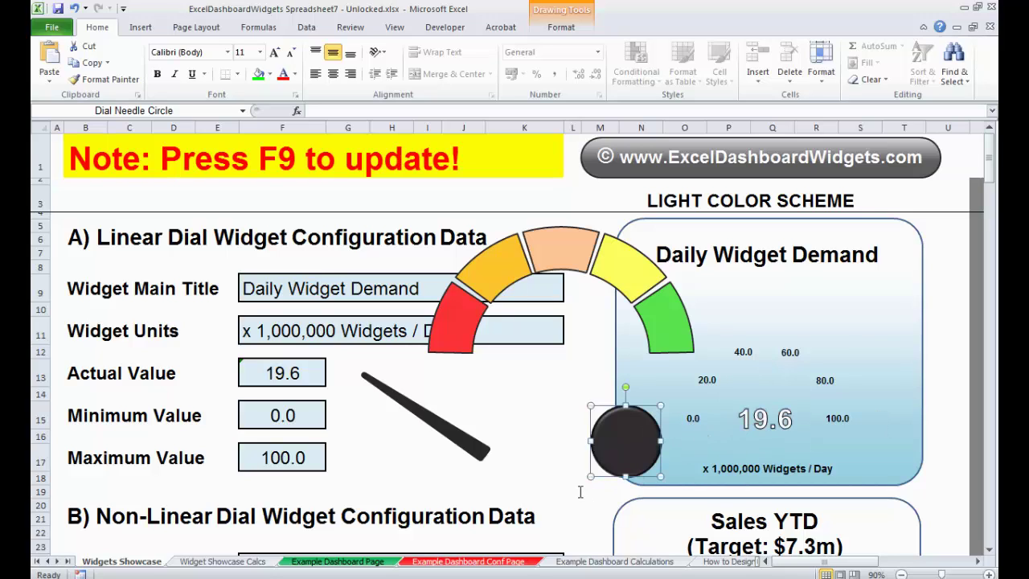
pyautogui.hotkey('ctrl', 'z')
pyautogui.hotkey('ctrl', 'z')
pyautogui.hotkey('ctrl', 'z')
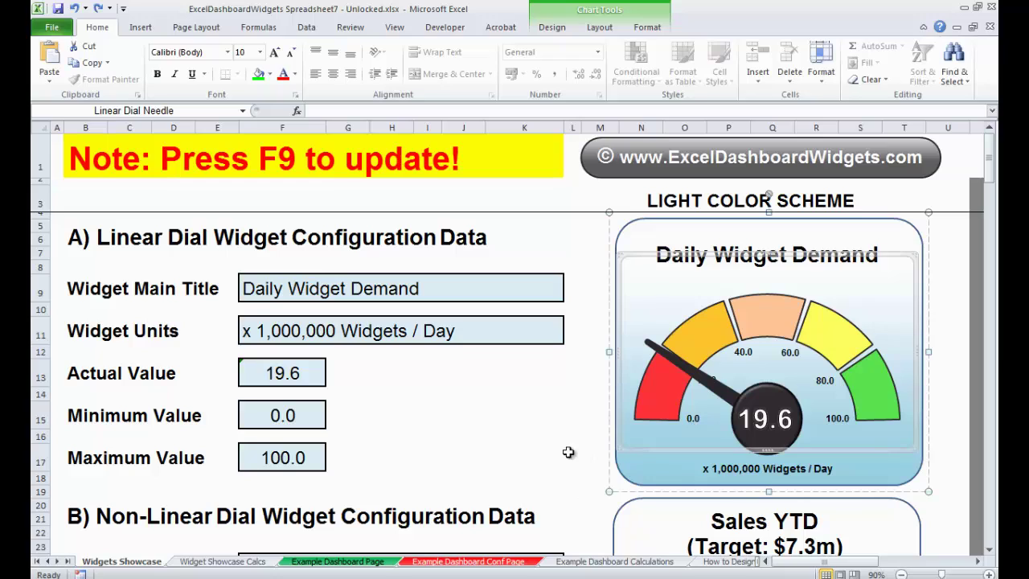
pyautogui.hotkey('ctrl', 'z')
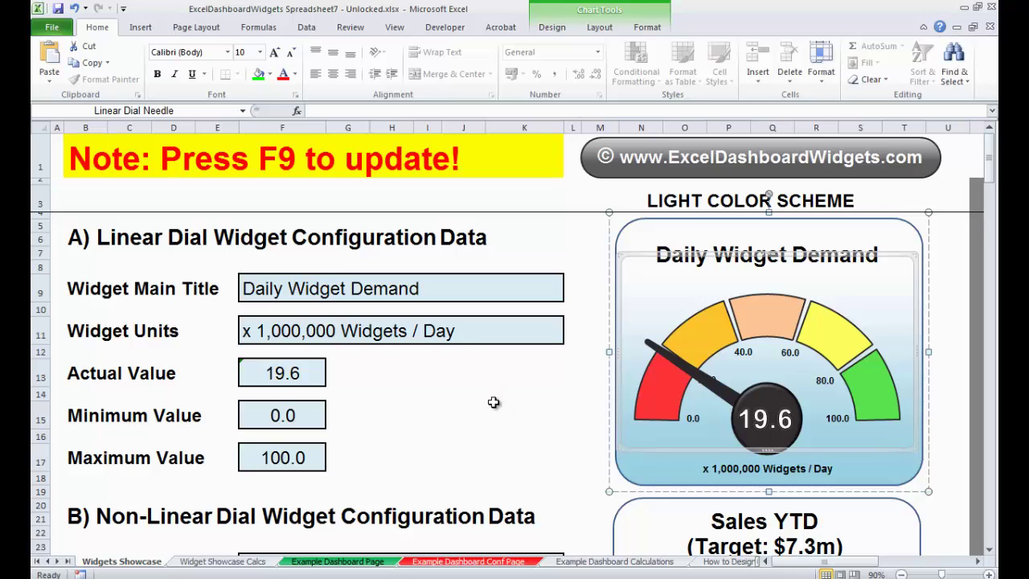
# Show the Selection Pane listing the Linear Dial Widget's shapes, with the gauge fully in view.
pyautogui.click(958, 67)
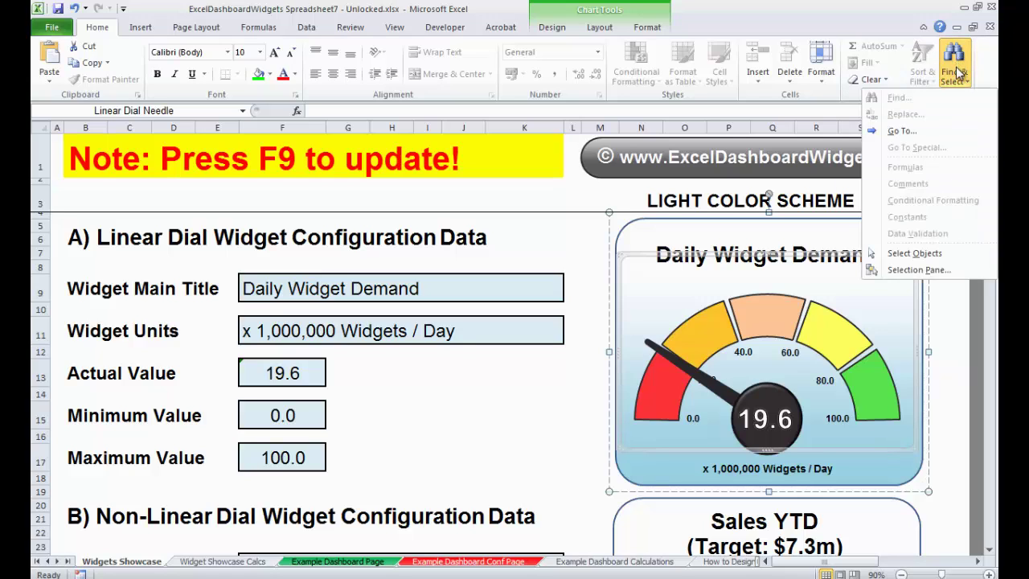
pyautogui.click(914, 271)
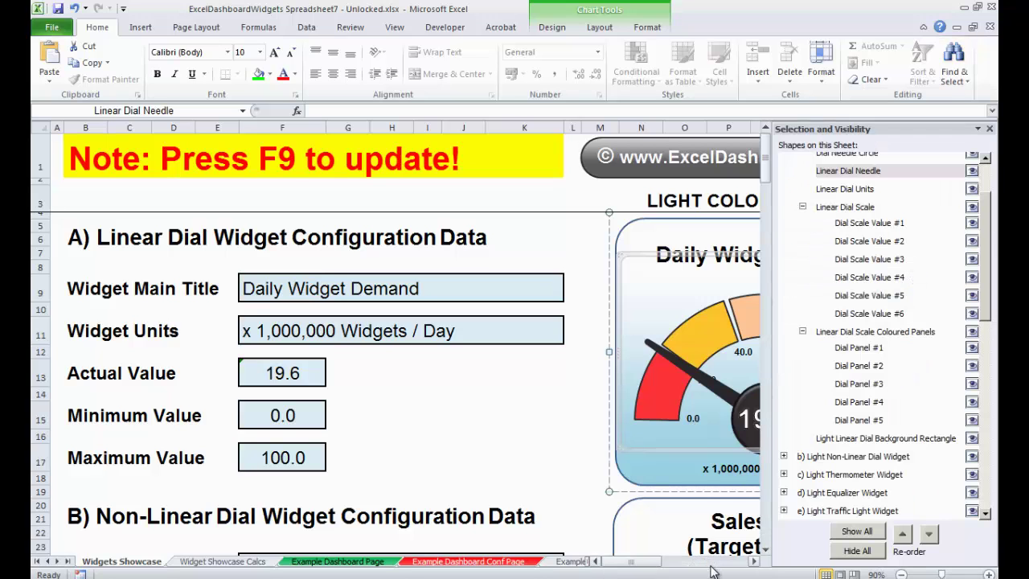
pyautogui.moveTo(632, 562); pyautogui.dragTo(656, 567)
pyautogui.scroll(2, 995, 215)
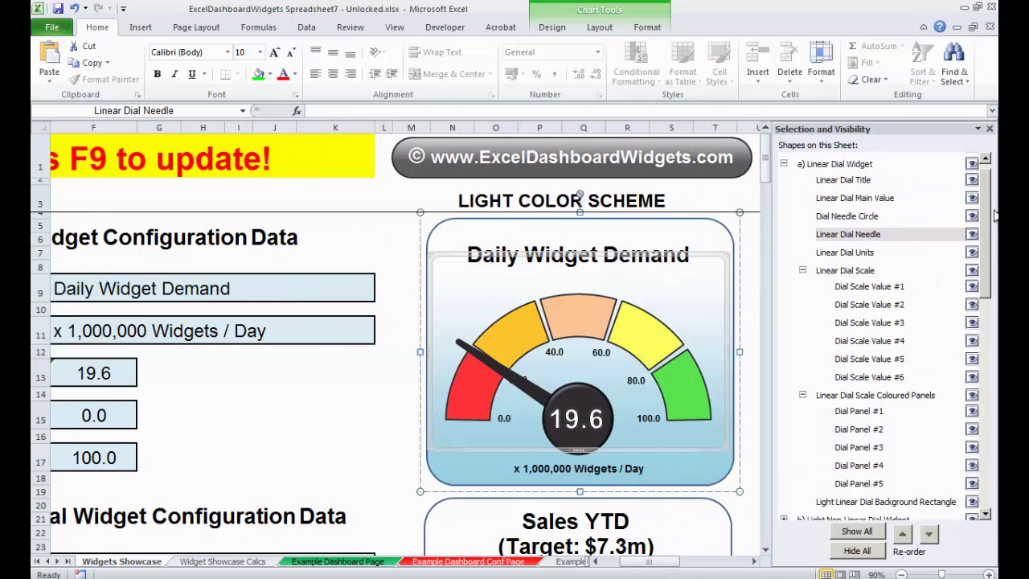
pyautogui.scroll(1, 995, 215)
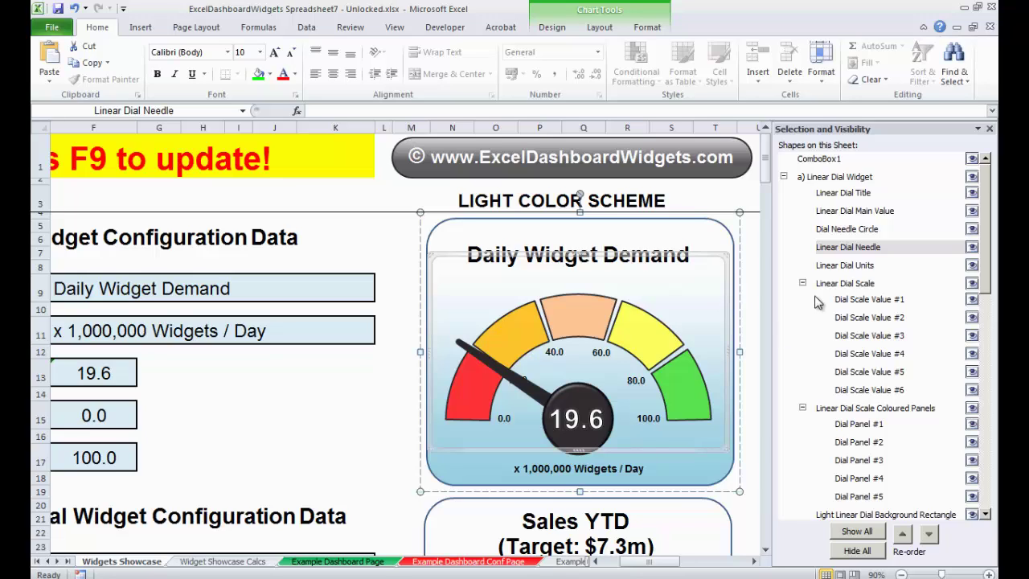
pyautogui.click(784, 176)
pyautogui.click(829, 179)
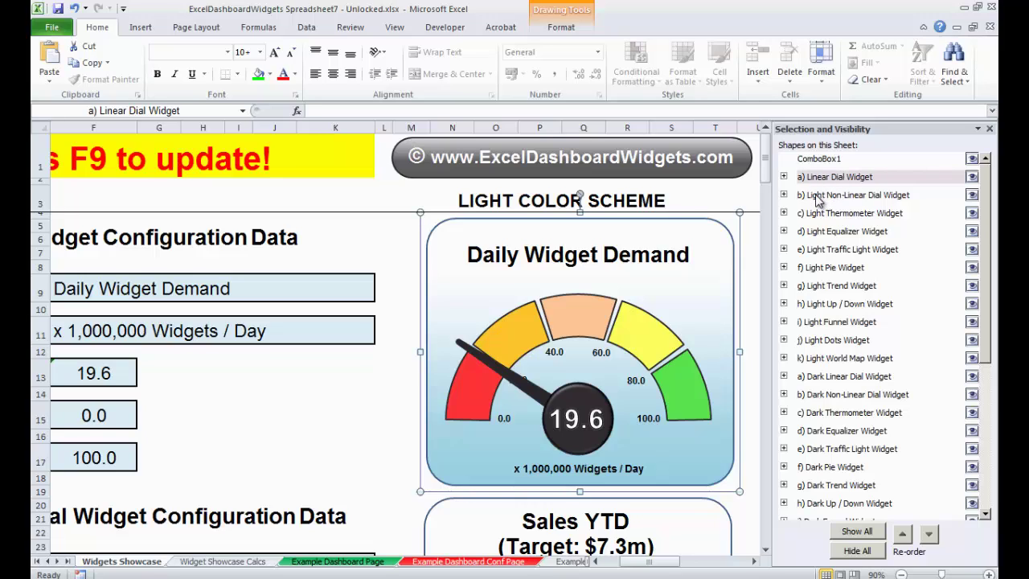
pyautogui.click(817, 196)
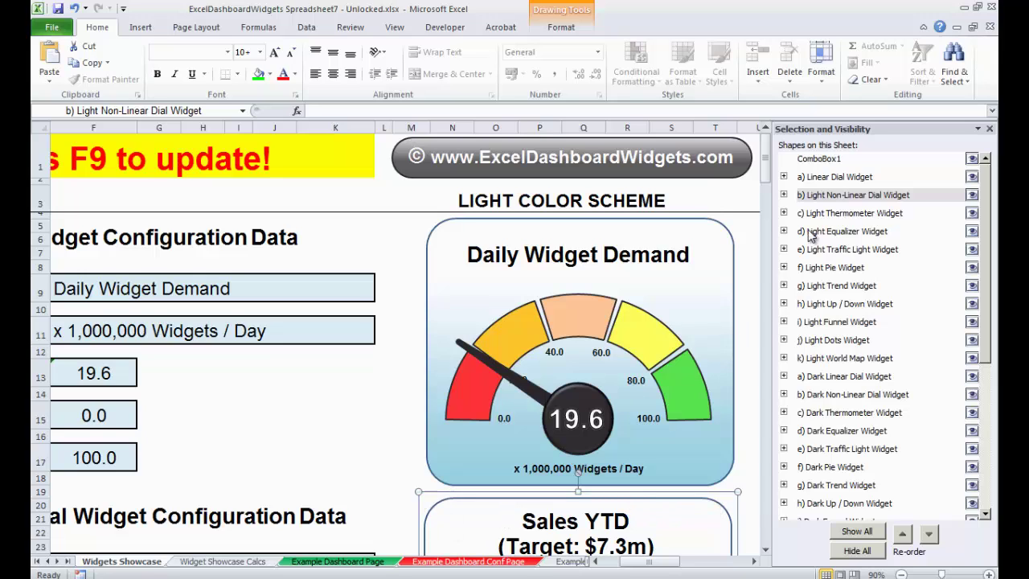
pyautogui.click(827, 181)
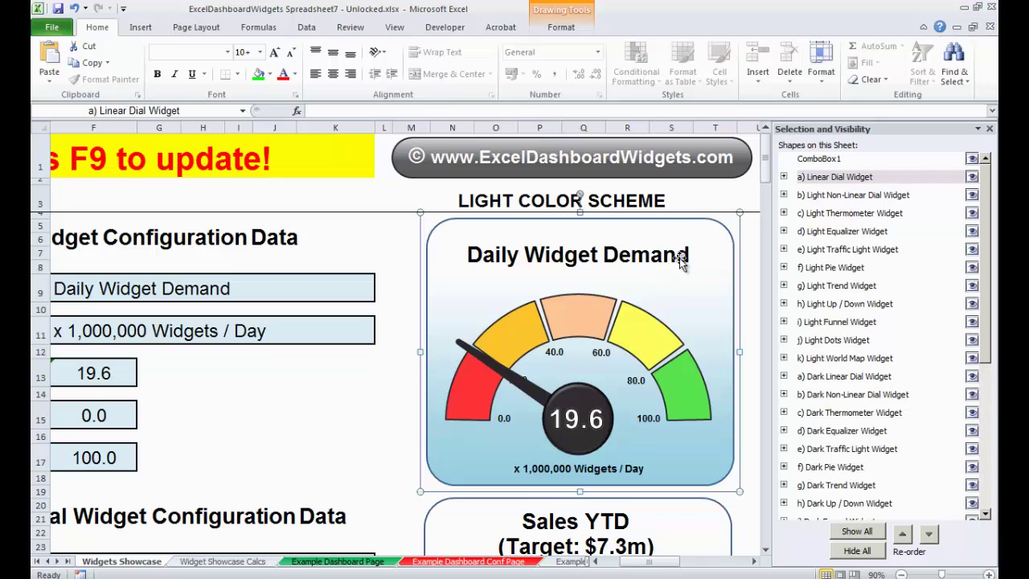
pyautogui.click(972, 178)
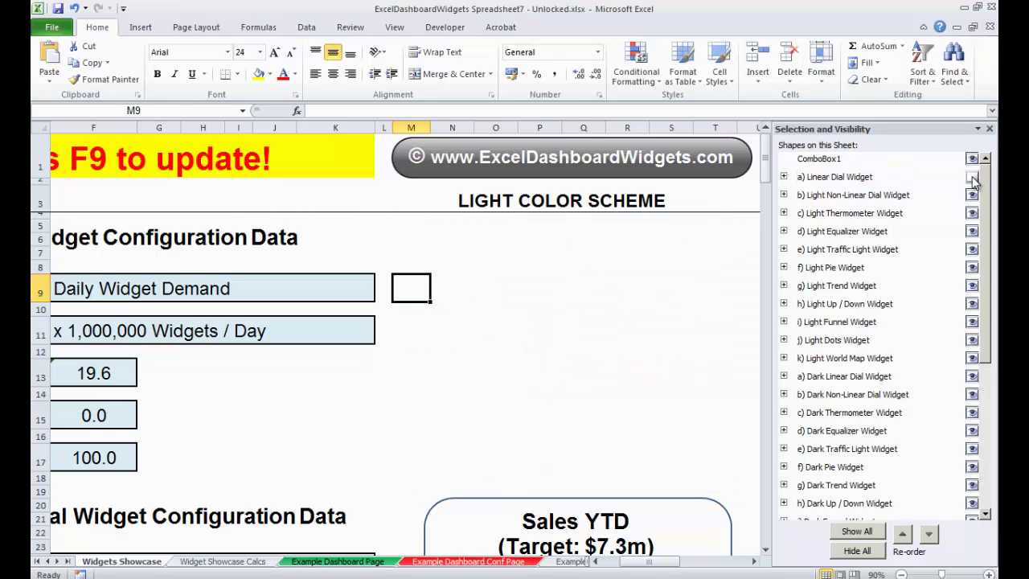
pyautogui.click(972, 178)
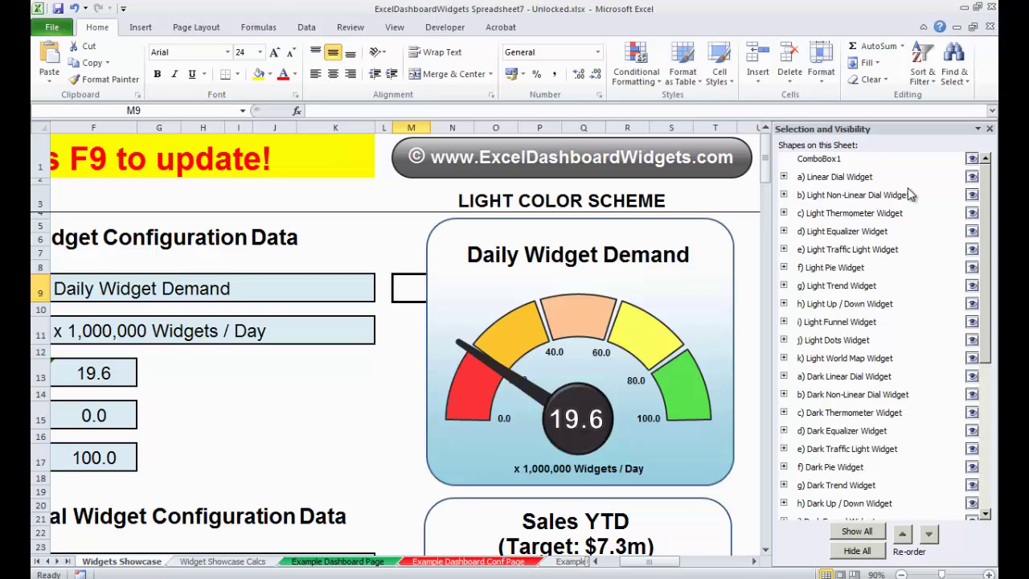
pyautogui.click(784, 177)
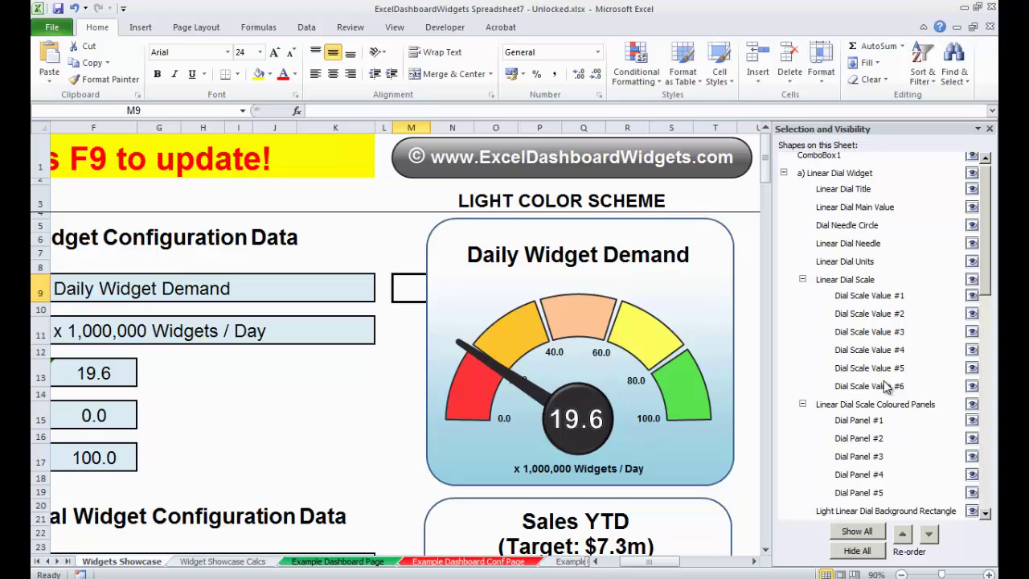
pyautogui.click(828, 244)
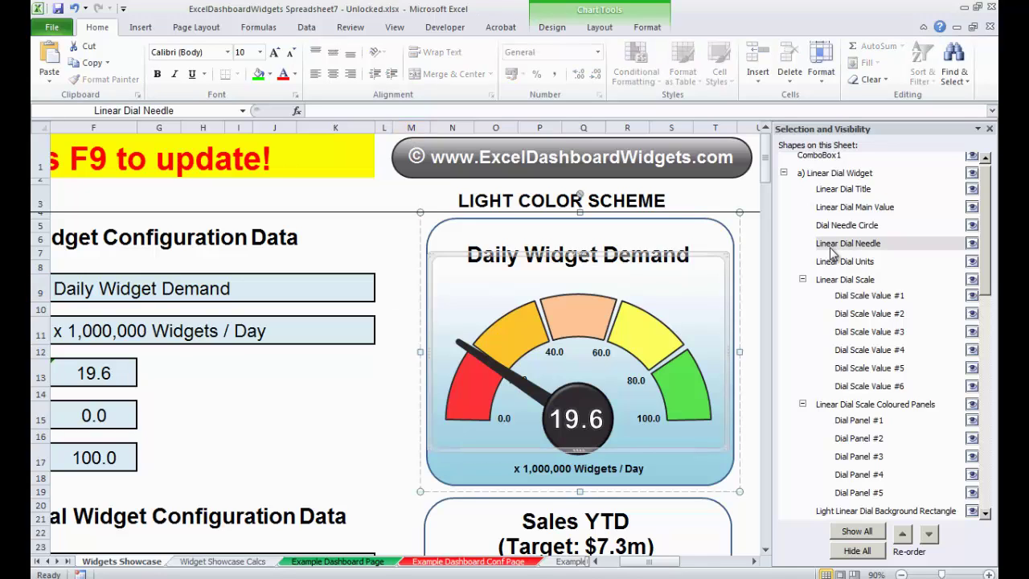
pyautogui.click(972, 244)
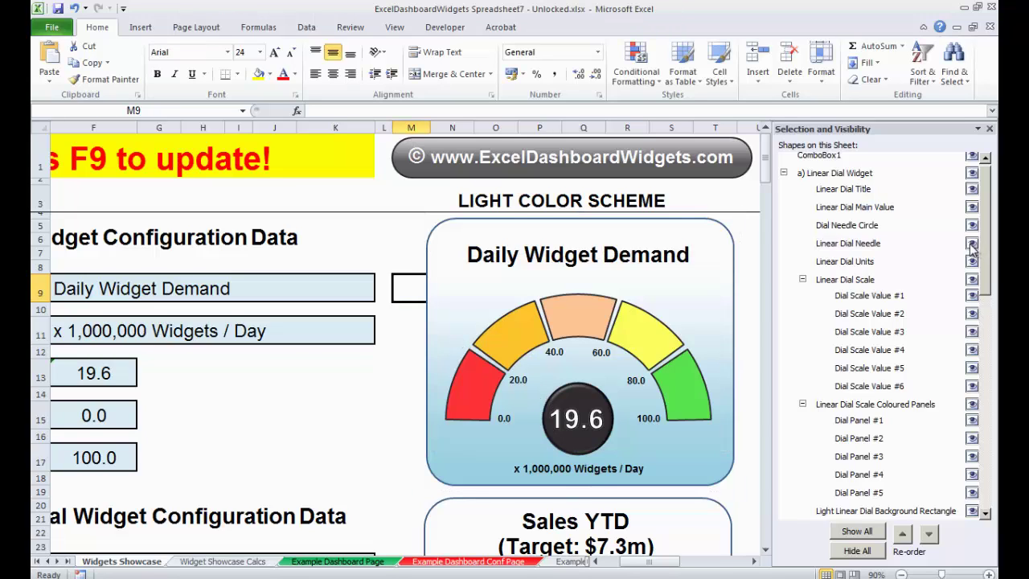
pyautogui.click(972, 244)
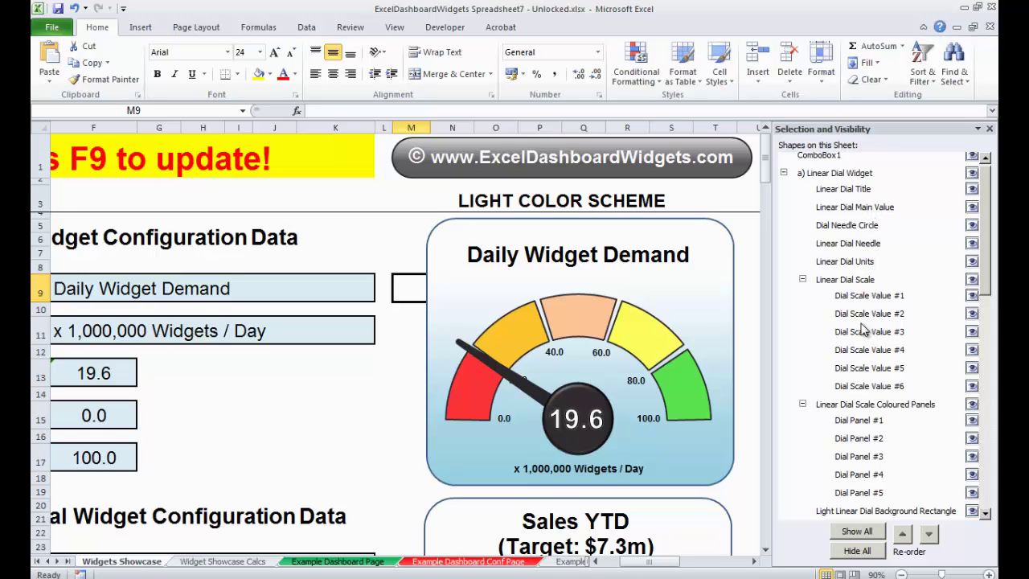
pyautogui.click(826, 229)
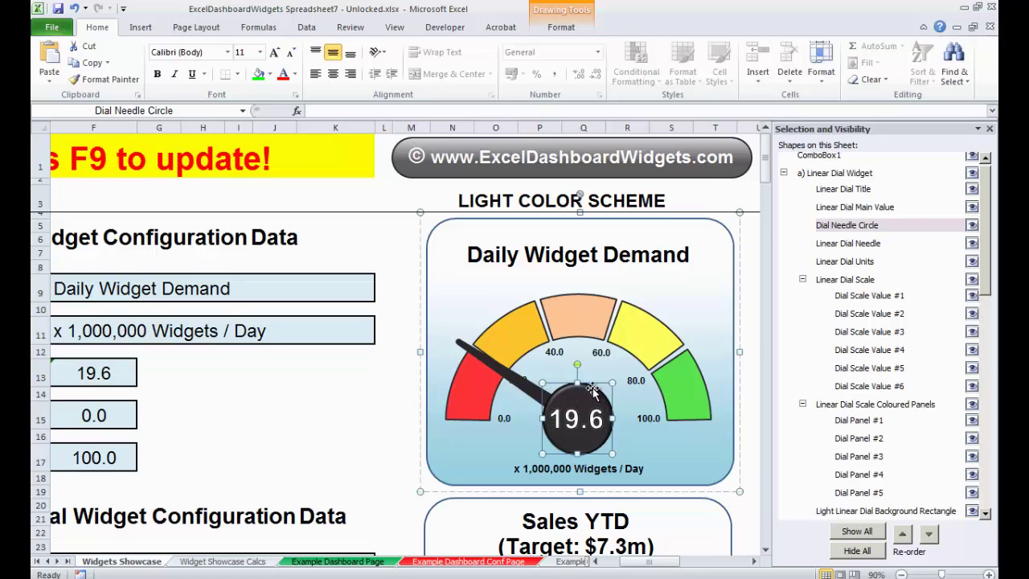
# Layer Linear Dial Main Value in front of the needle circle, then select Linear Dial Needle.
pyautogui.click(833, 210)
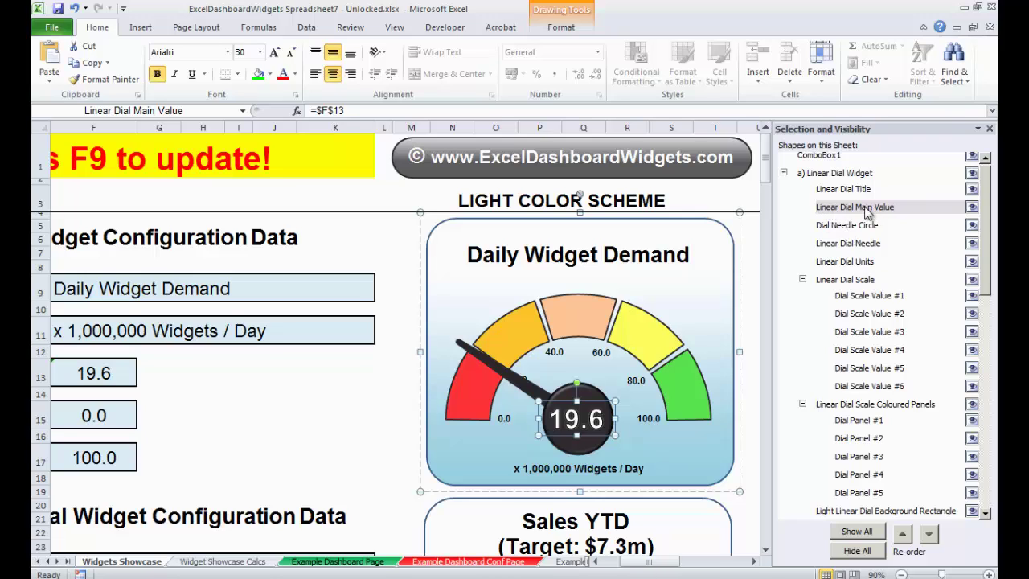
pyautogui.click(930, 541)
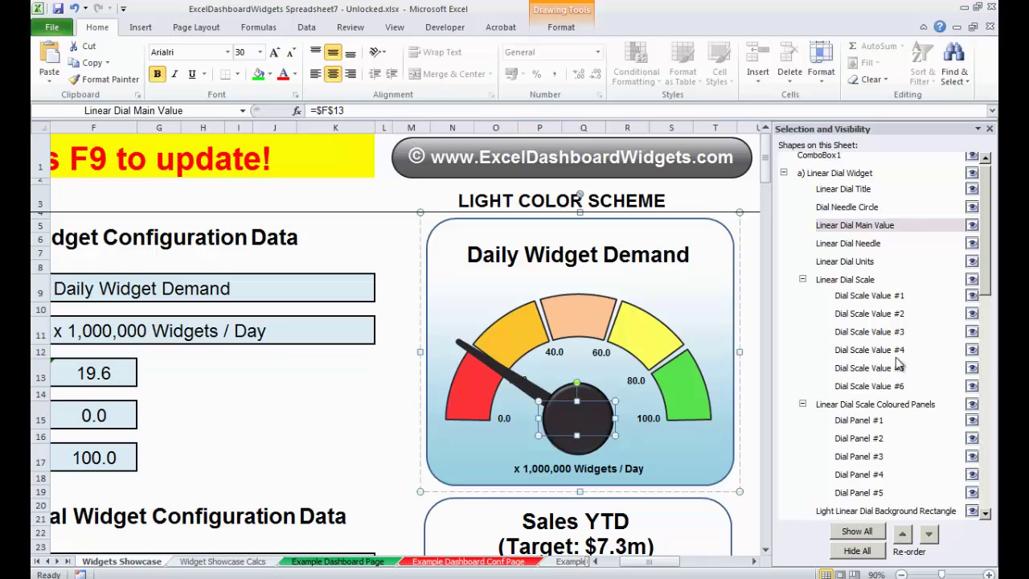
pyautogui.click(903, 536)
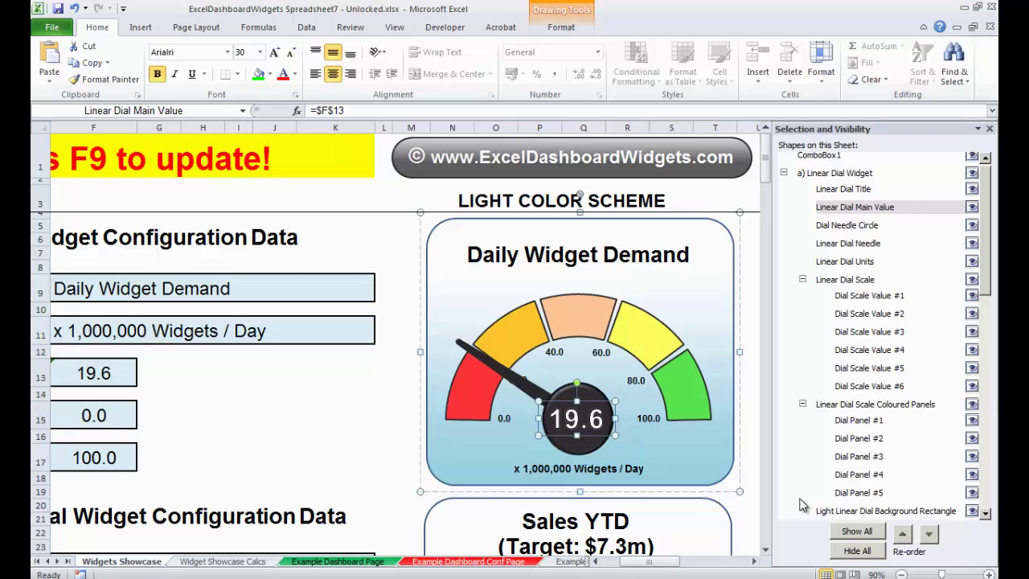
pyautogui.click(826, 244)
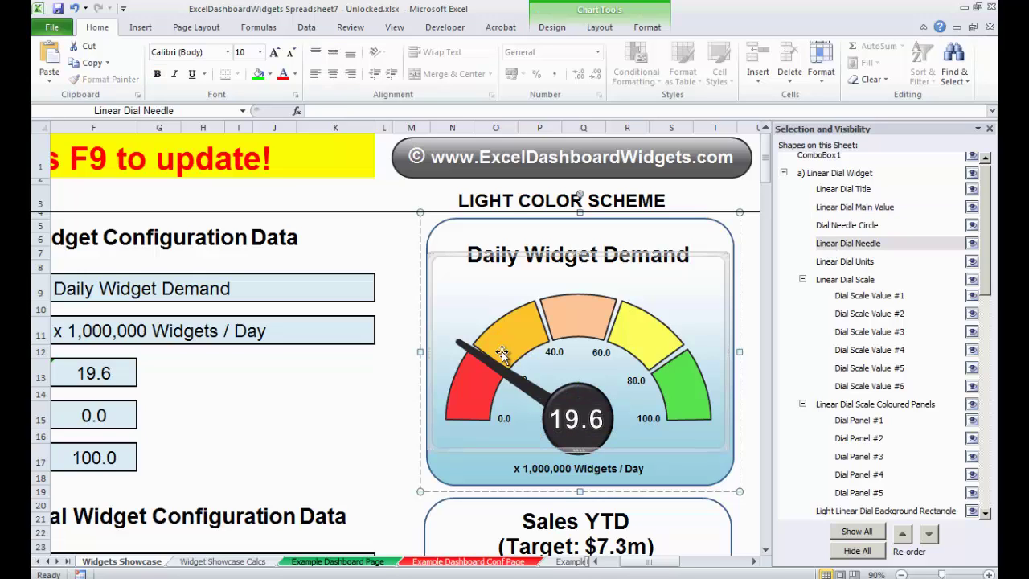
pyautogui.rightClick(451, 254)
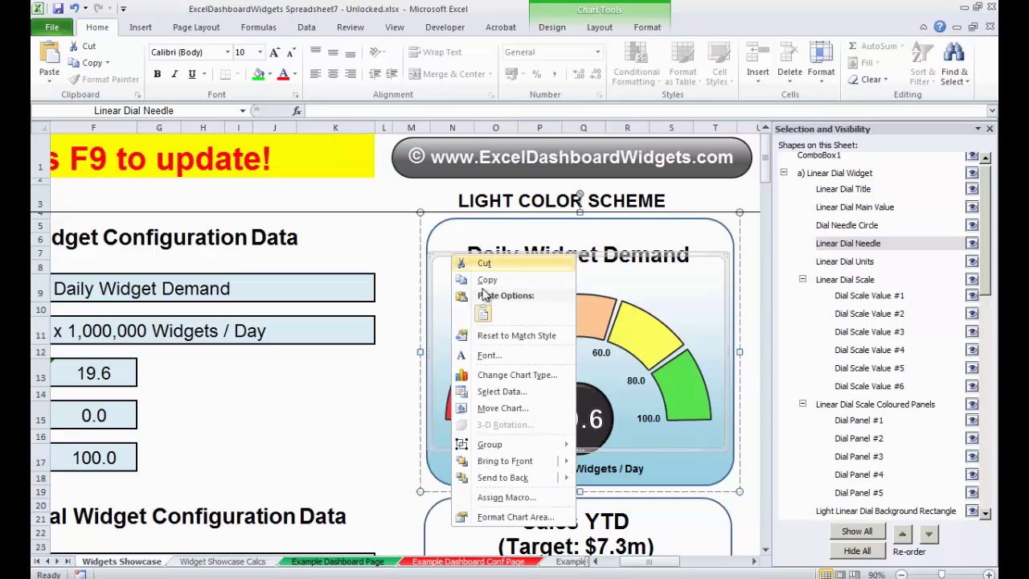
pyautogui.moveTo(515, 447)
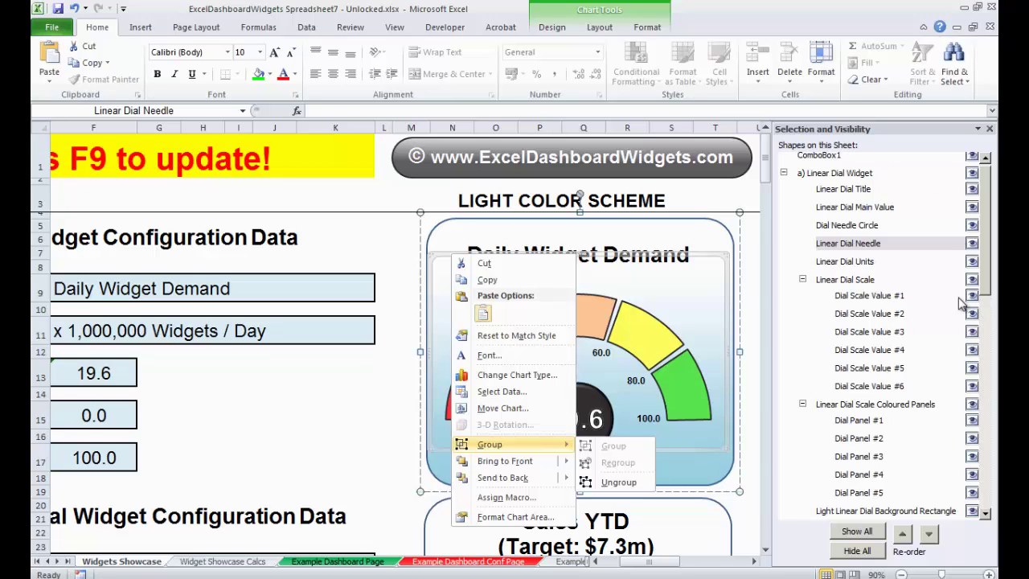
pyautogui.click(837, 245)
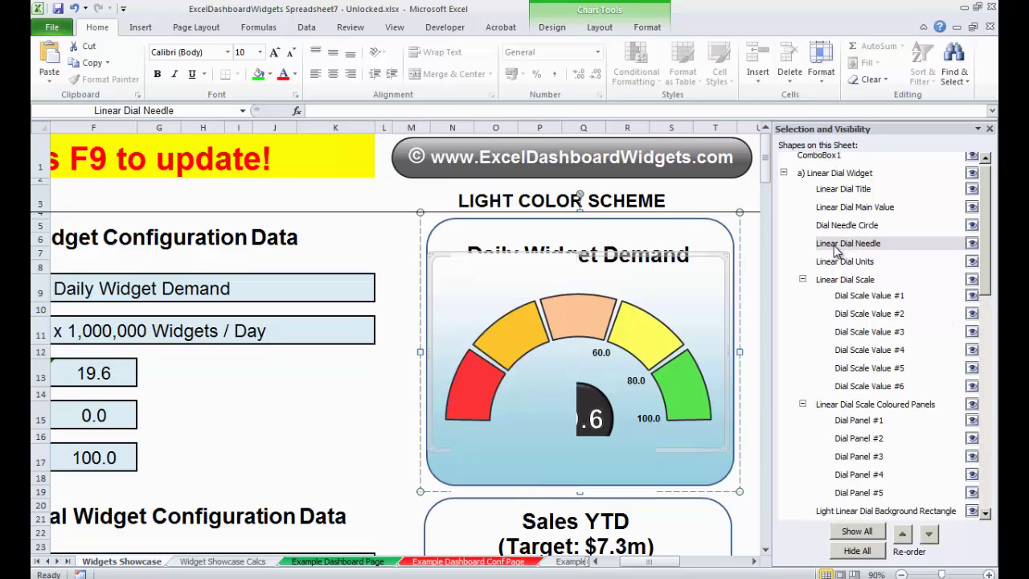
# Send Linear Dial Needle back three layers, behind the scale values and coloured panels.
pyautogui.click(844, 244)
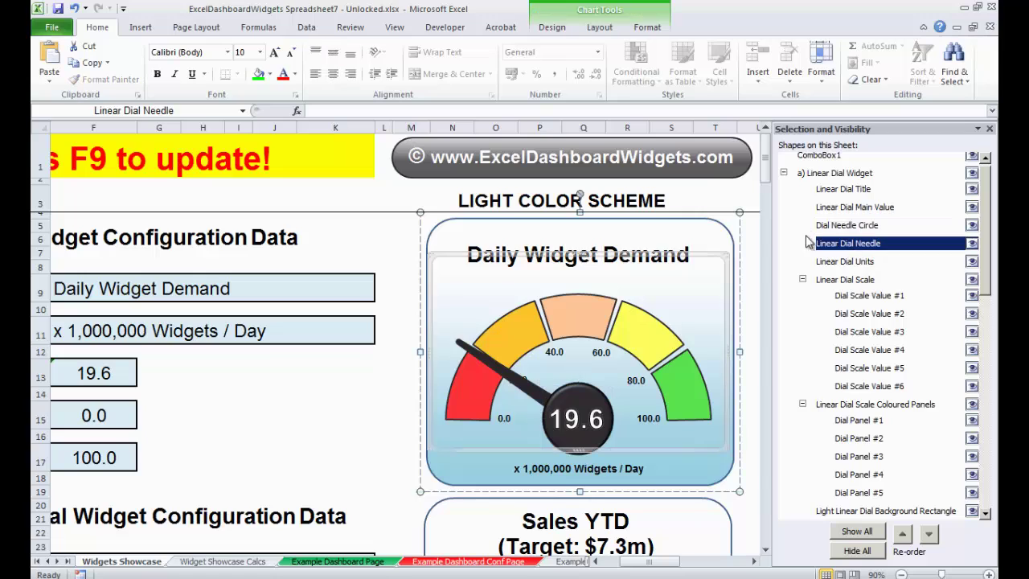
pyautogui.click(929, 536)
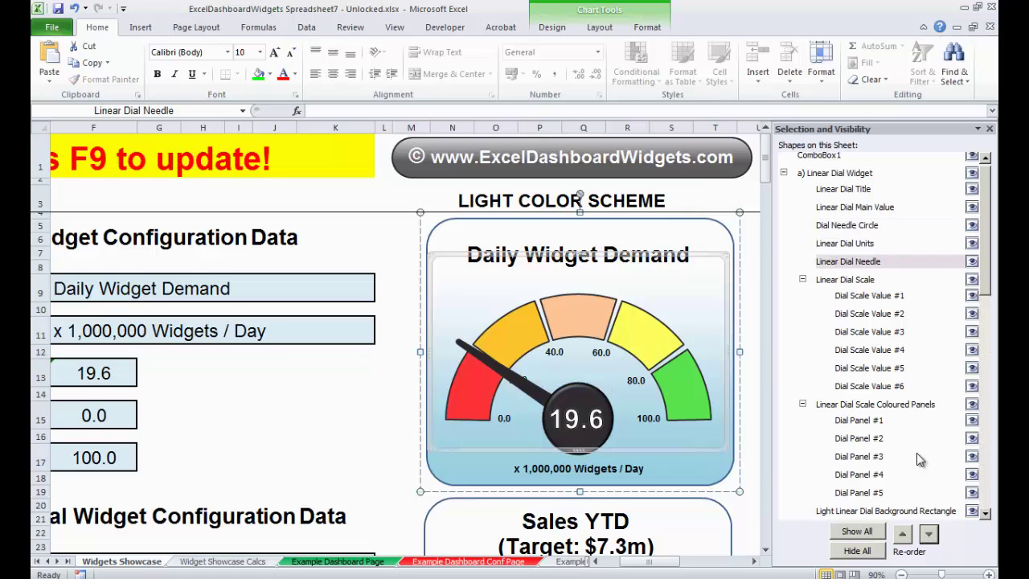
pyautogui.click(929, 537)
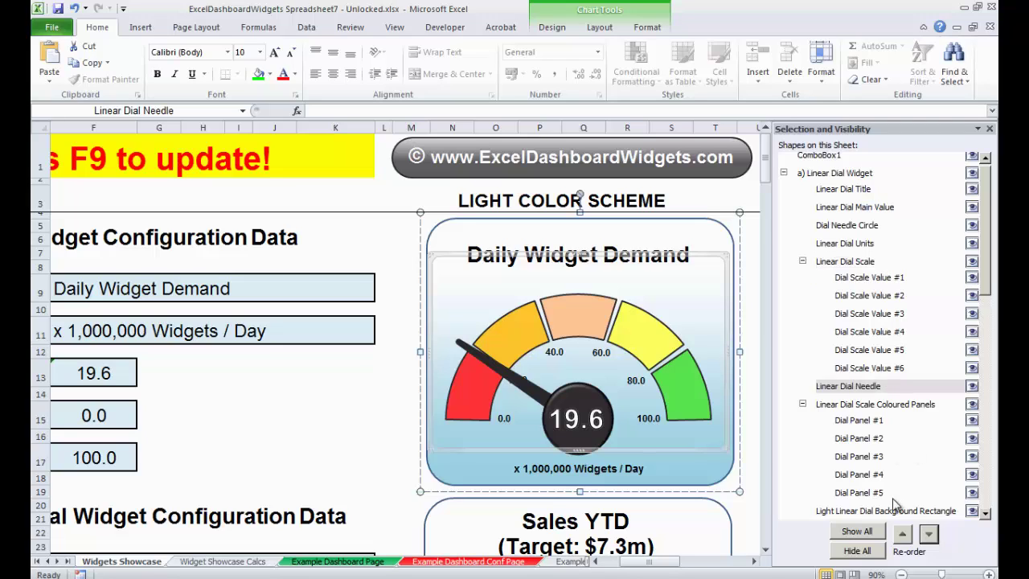
pyautogui.click(930, 538)
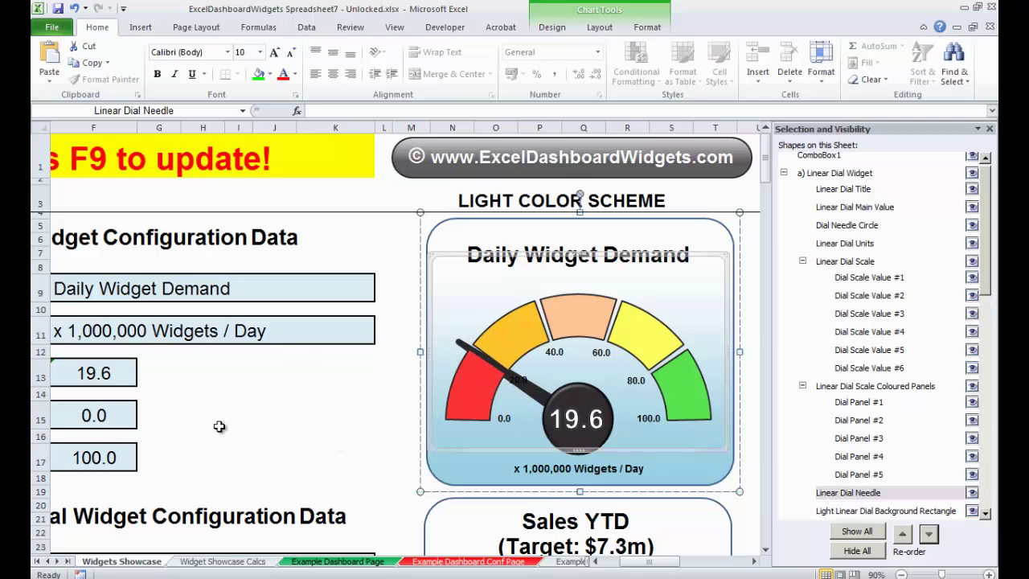
# Enter 30 in cell F13 so the dial reads 30.0, then select Dial Panel #5.
pyautogui.click(105, 379)
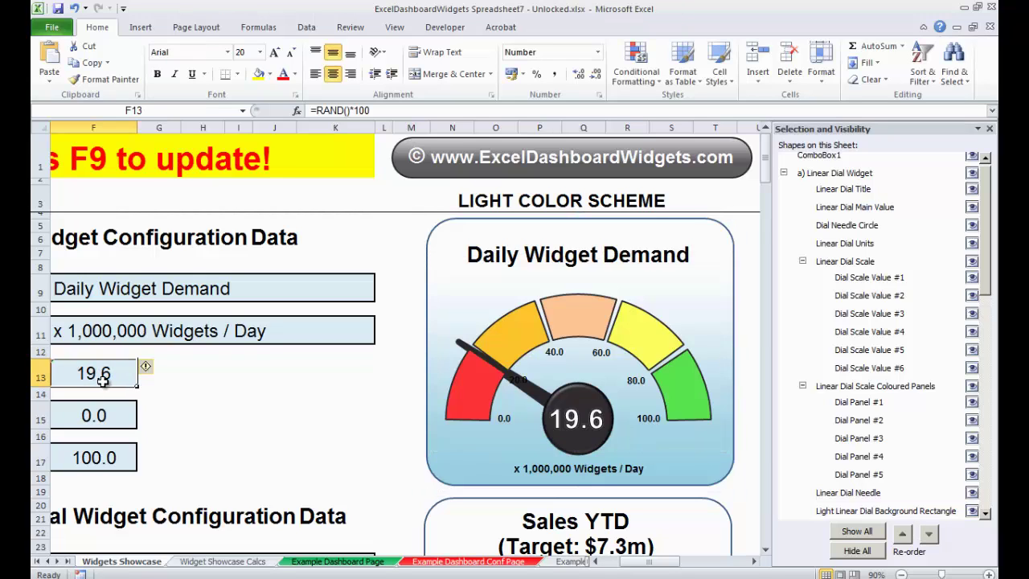
pyautogui.write('30')
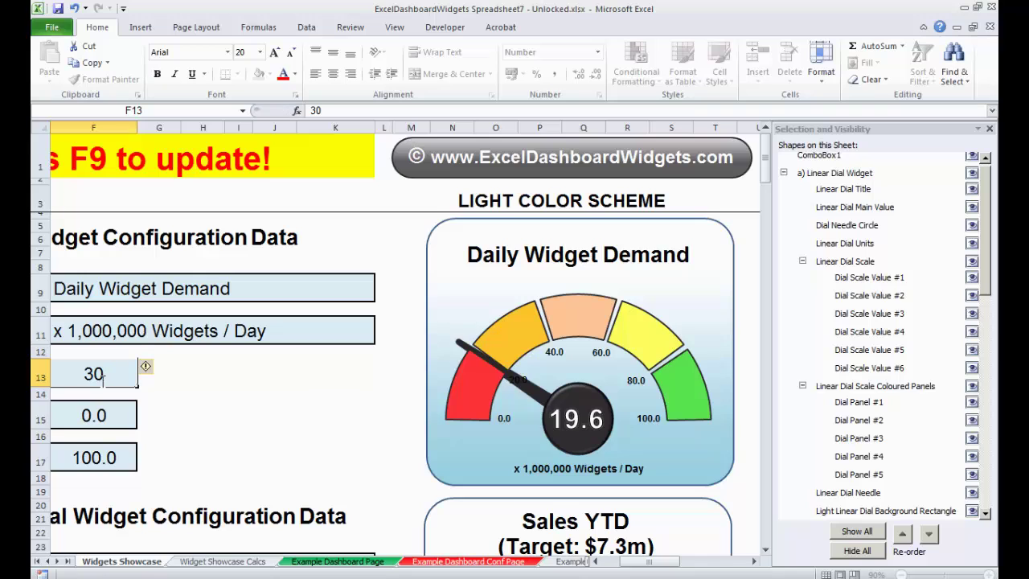
pyautogui.press('Return')
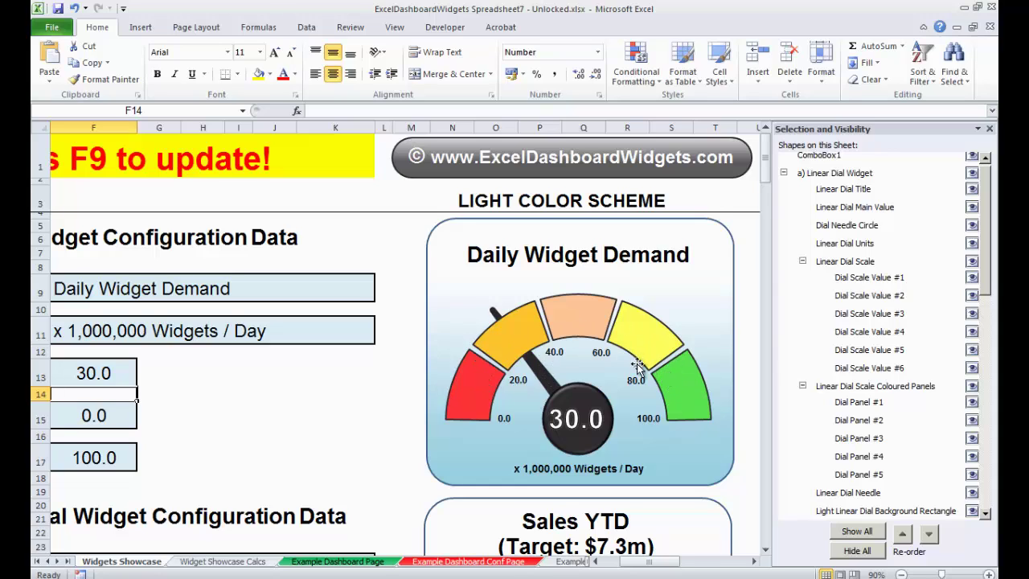
pyautogui.click(859, 475)
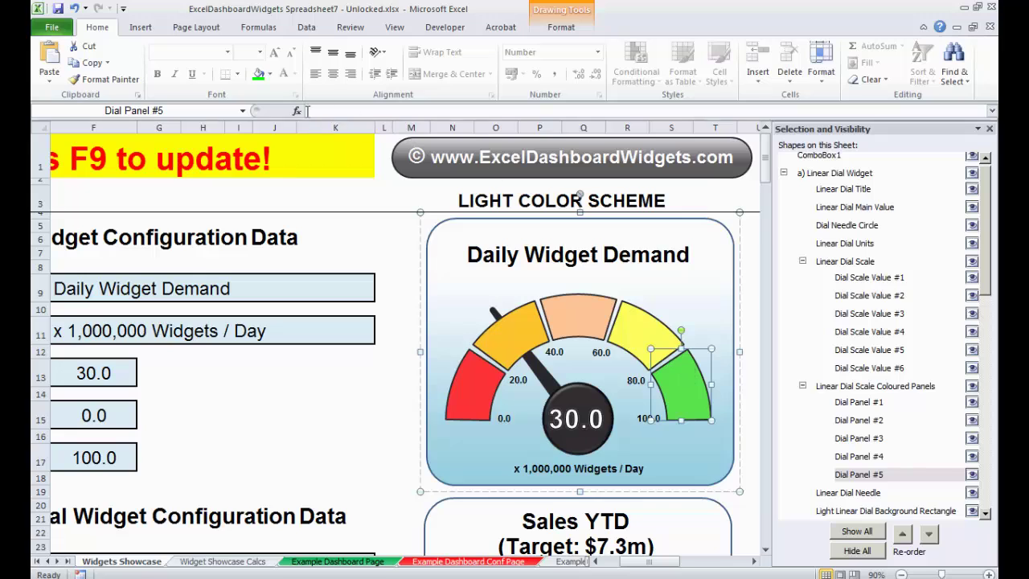
# Fill Dial Panel #5 with Purple from the Standard Colors.
pyautogui.click(272, 74)
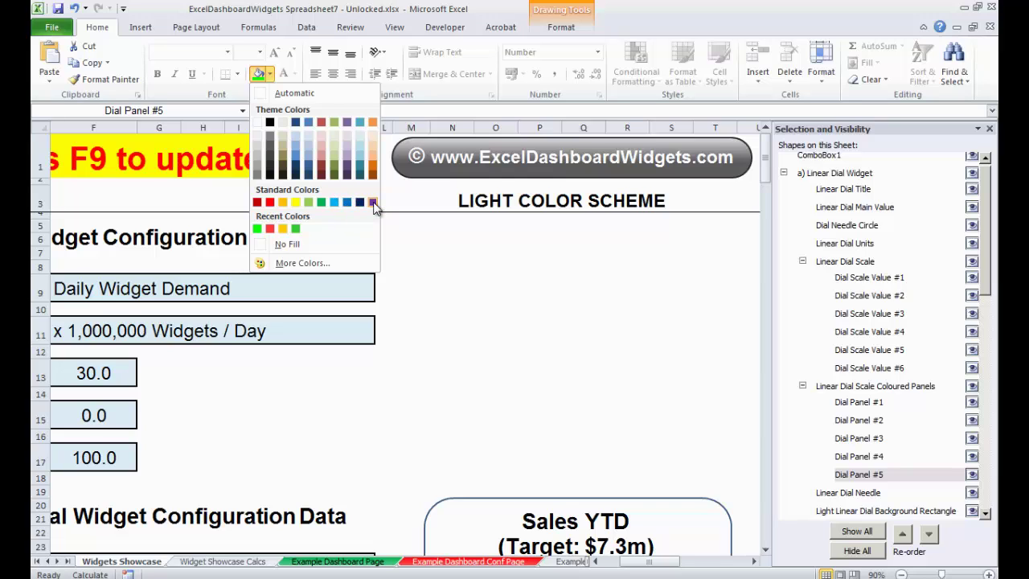
pyautogui.click(366, 392)
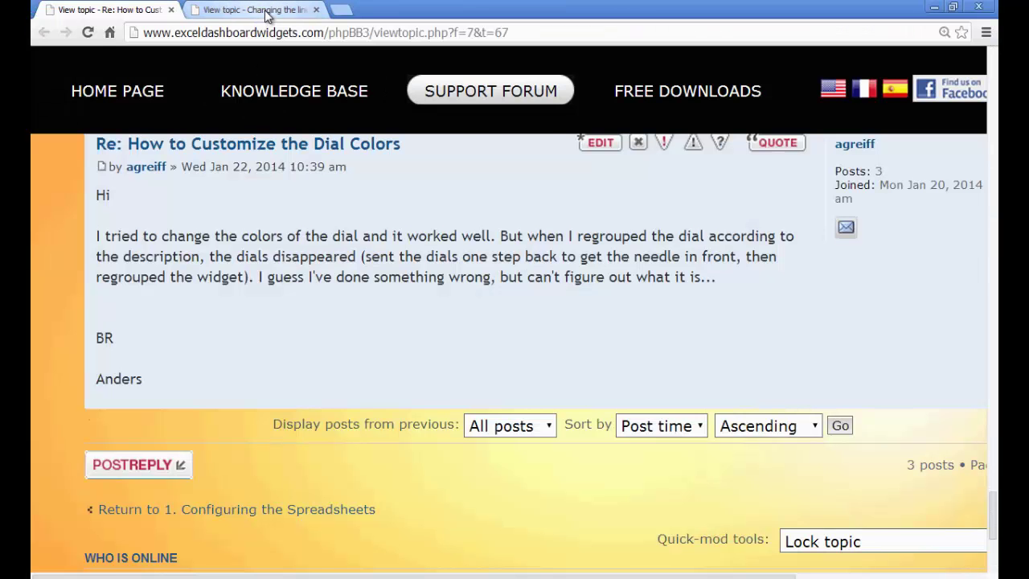
pyautogui.click(268, 11)
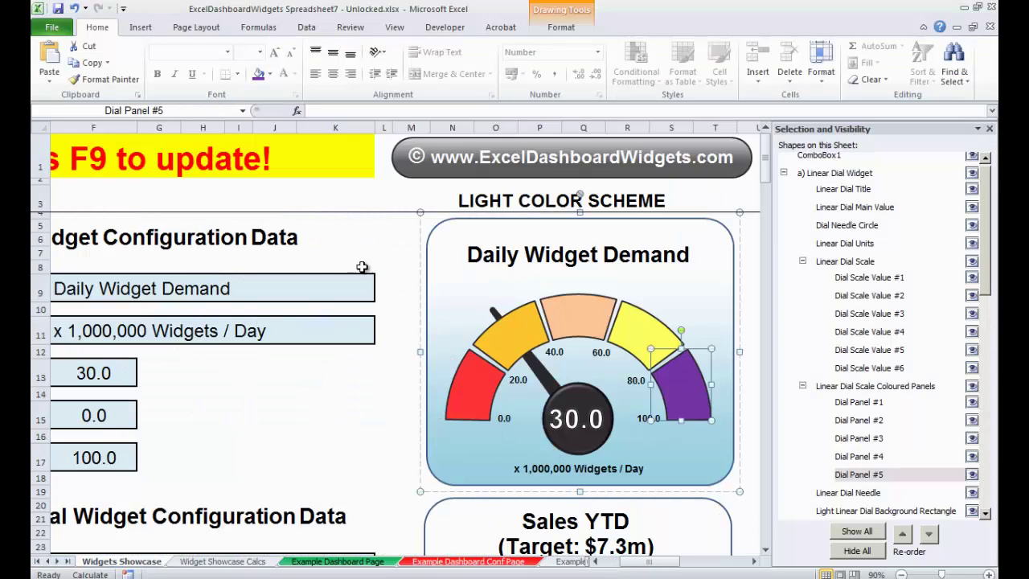
# Fill Dial Panel #5 red and Dial Panel #4 green.
pyautogui.click(271, 75)
pyautogui.click(272, 230)
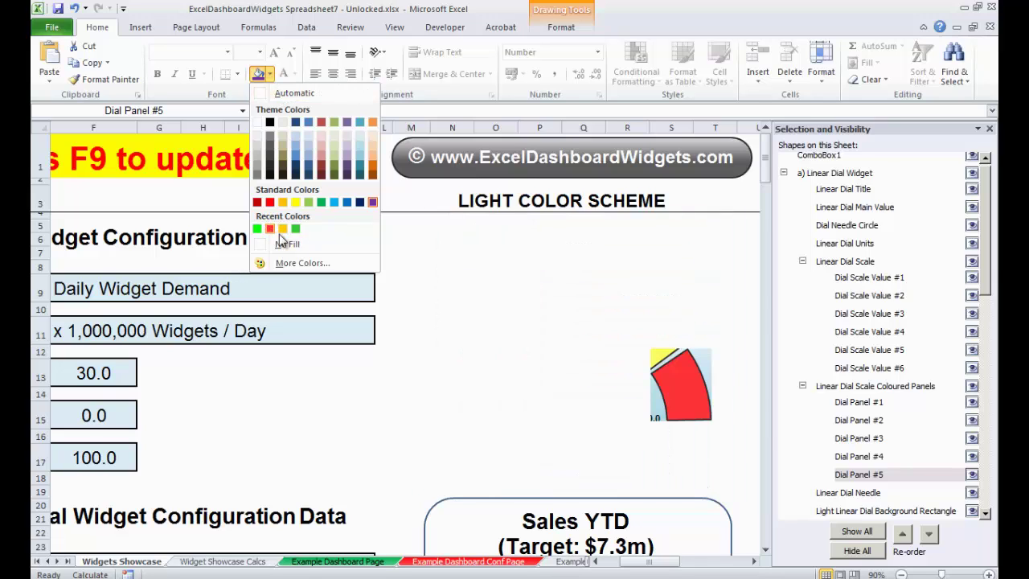
pyautogui.click(865, 456)
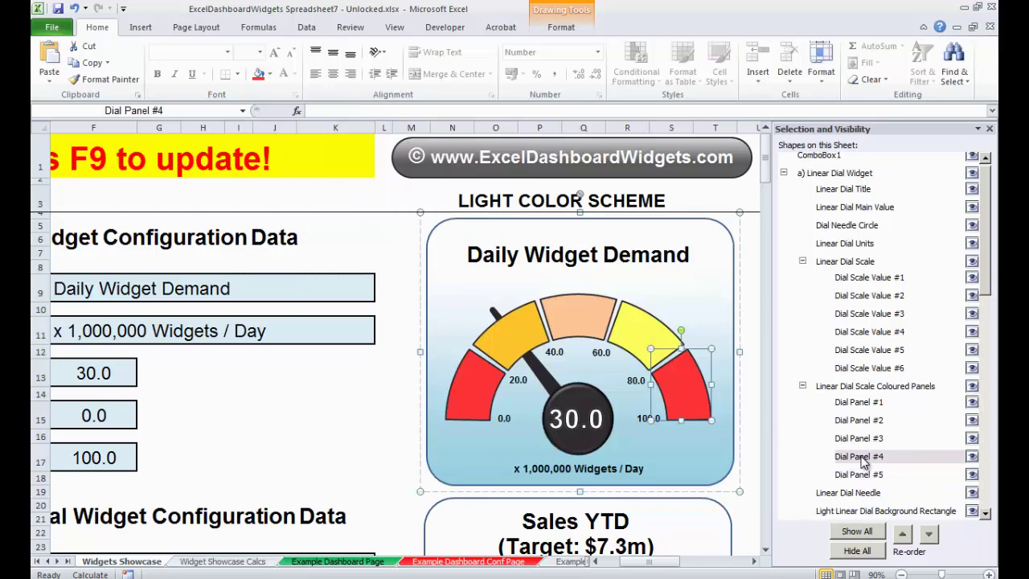
pyautogui.click(269, 74)
pyautogui.click(275, 230)
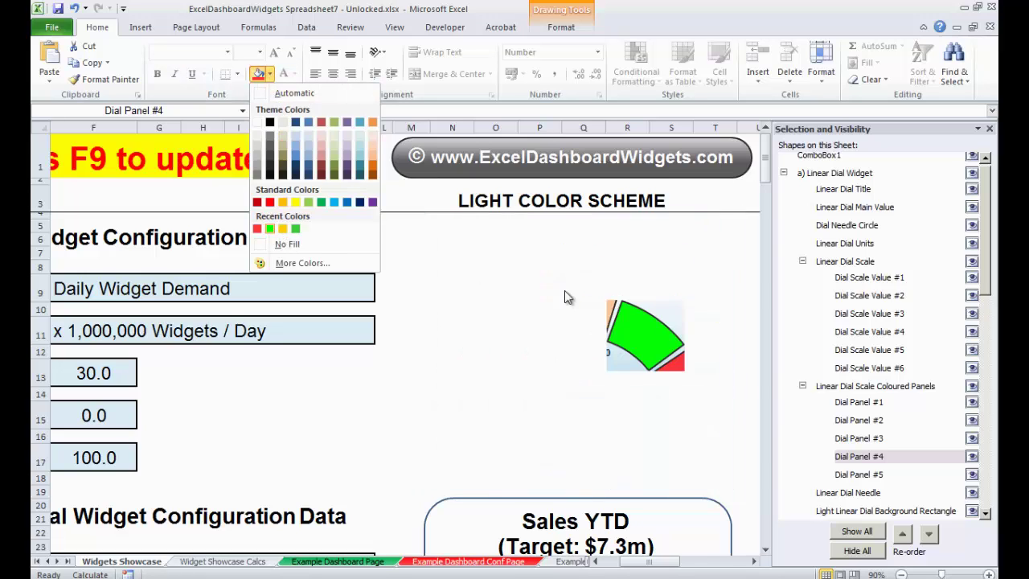
# Fill the remaining Dial Panels #3, #2 and #1 green too, repeating with F4.
pyautogui.click(853, 439)
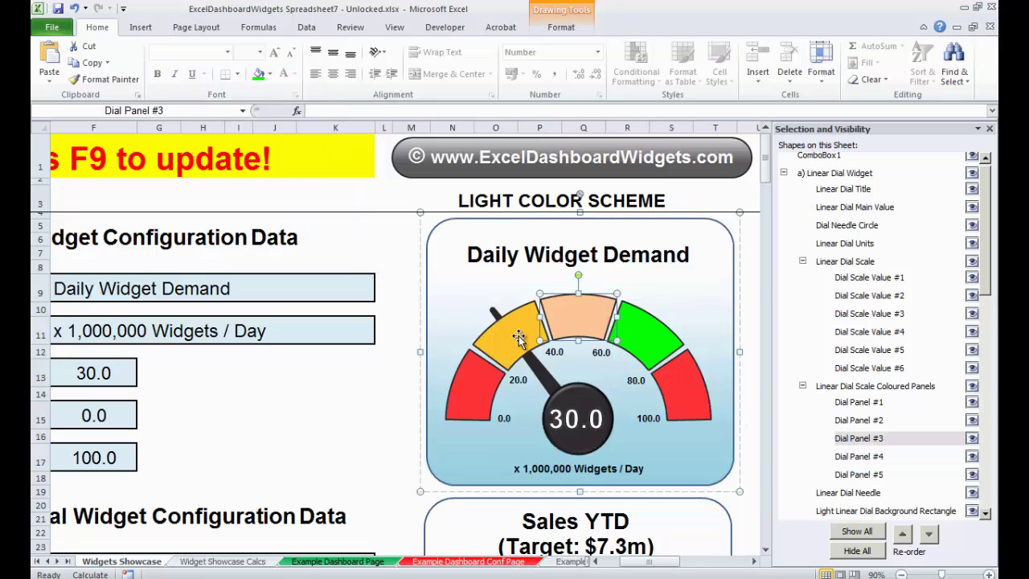
pyautogui.click(259, 77)
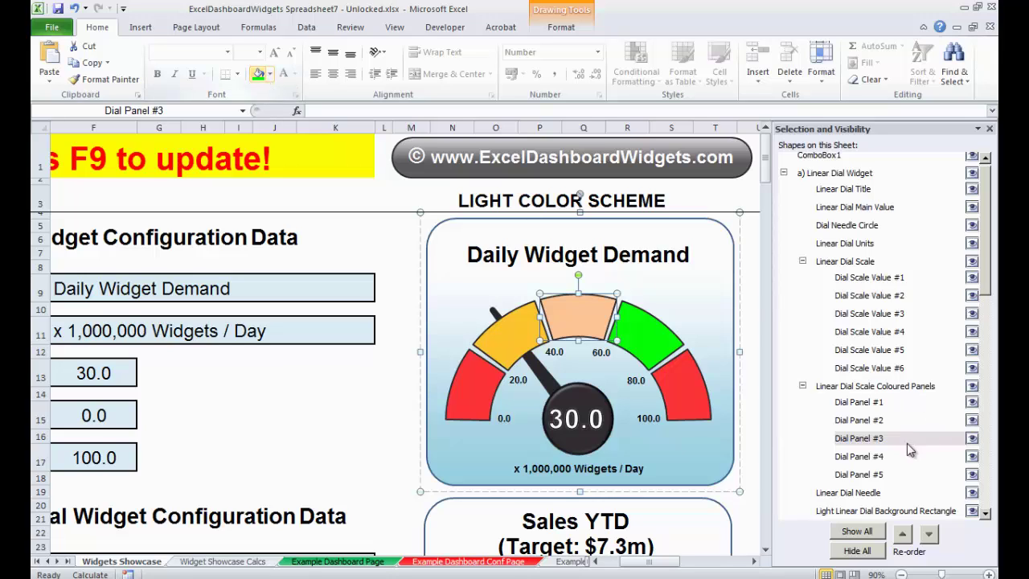
pyautogui.click(855, 421)
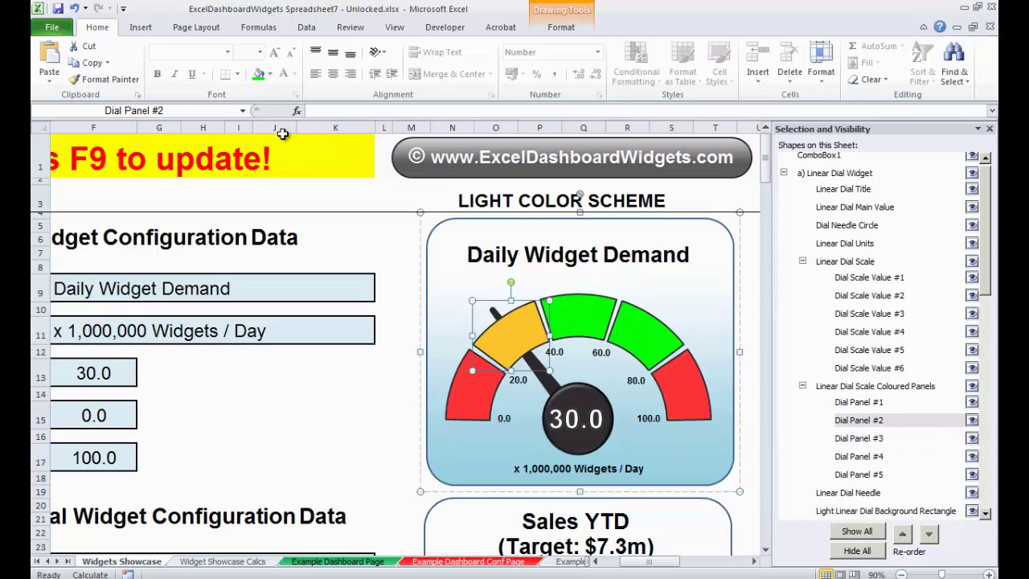
pyautogui.press('F4')
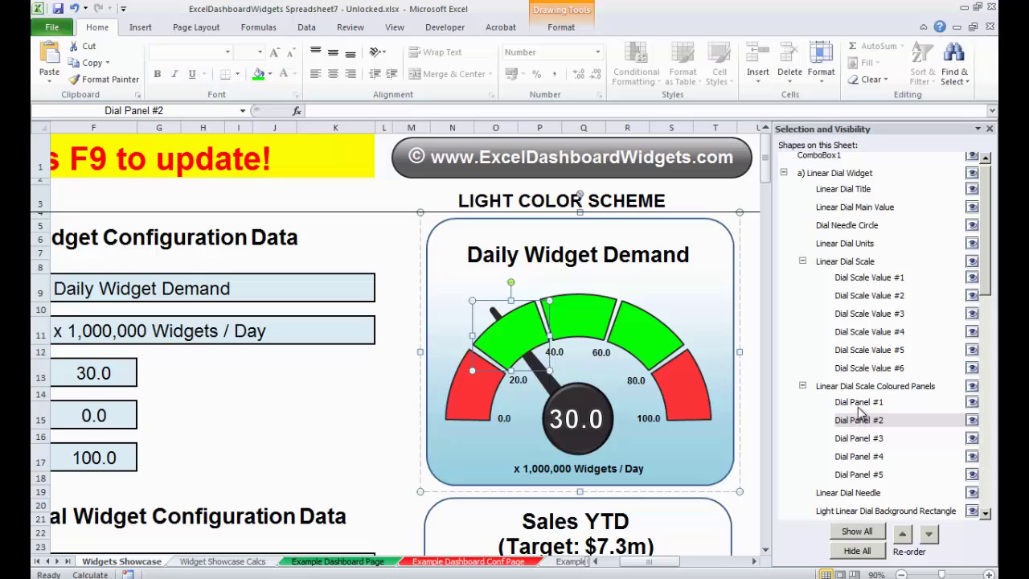
pyautogui.click(859, 403)
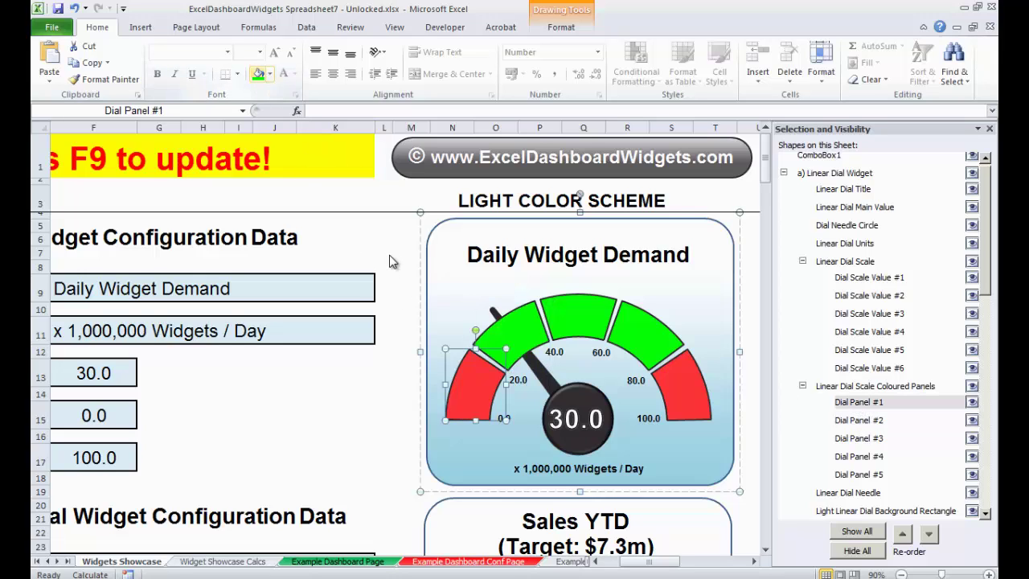
pyautogui.press('F4')
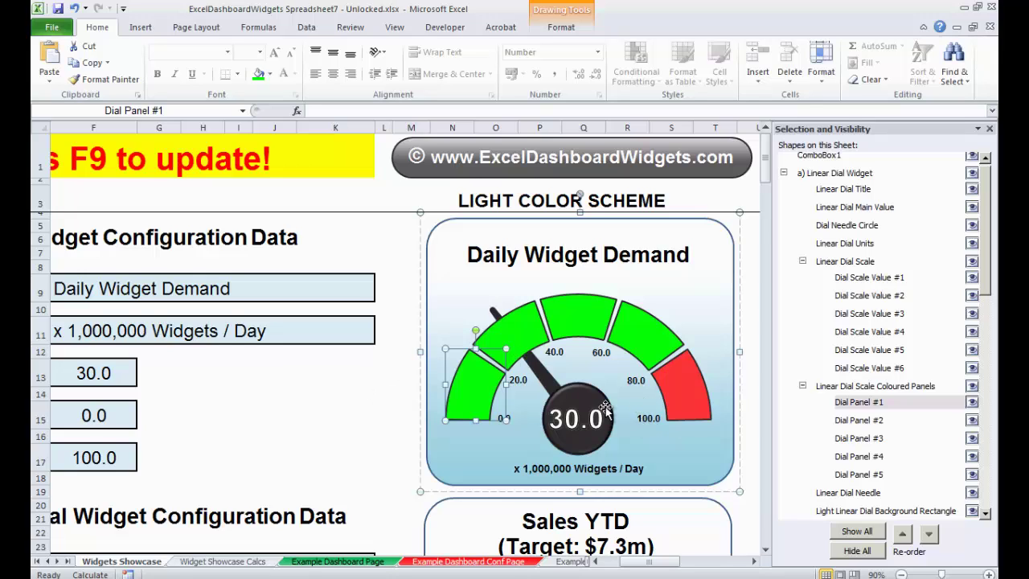
# Bring Linear Dial Needle forward two layers, above the scale group and coloured panels.
pyautogui.click(824, 492)
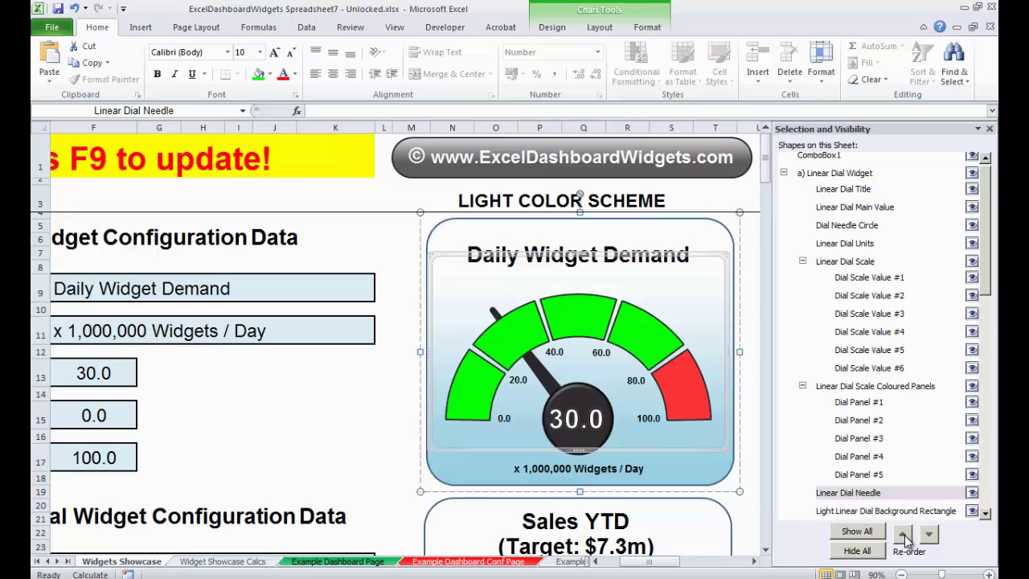
pyautogui.click(904, 535)
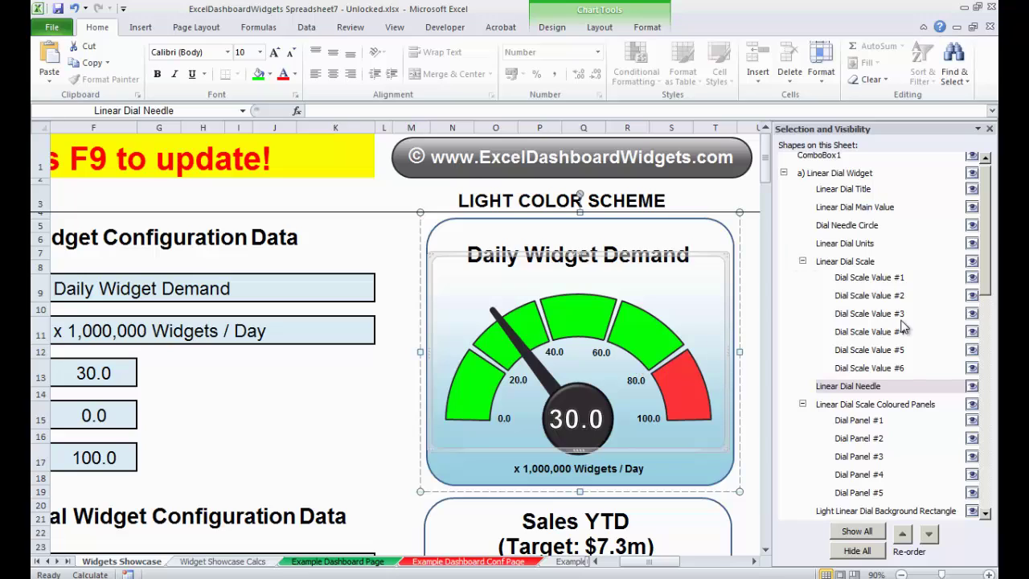
pyautogui.click(905, 538)
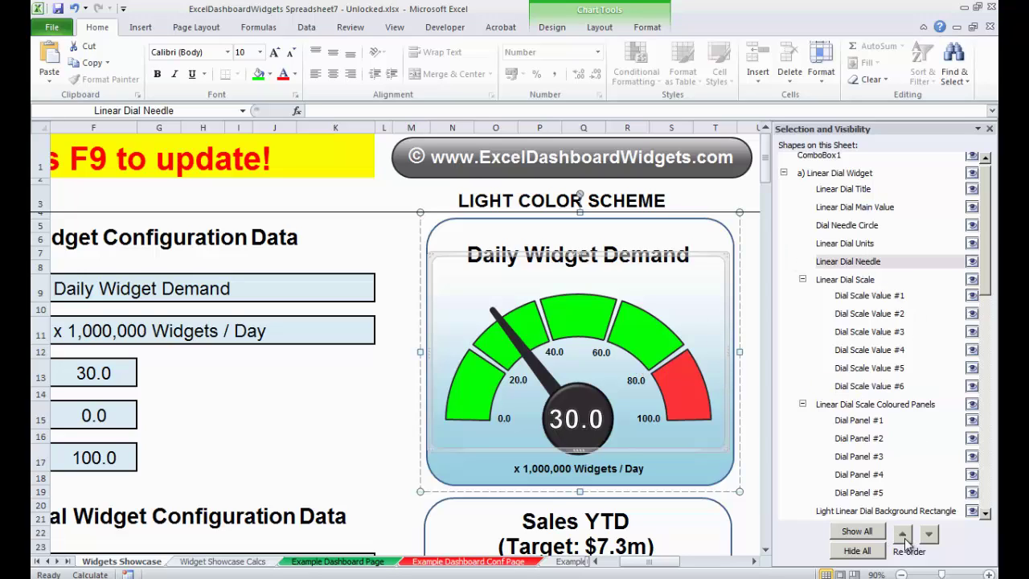
# Close the Selection pane and deselect the chart to view the finished 30.0 dial.
pyautogui.click(991, 129)
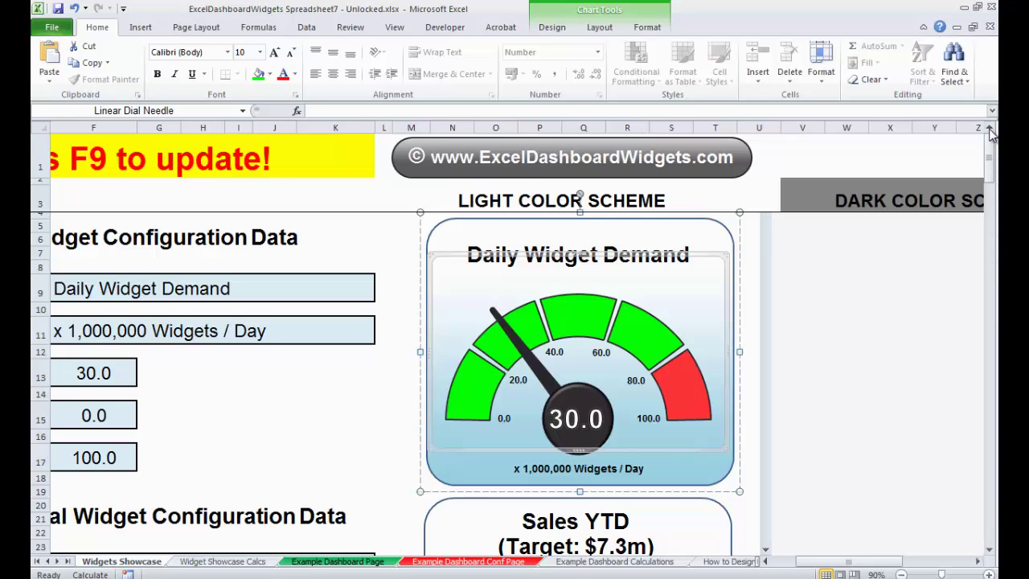
pyautogui.moveTo(854, 561); pyautogui.dragTo(836, 561)
pyautogui.click(507, 443)
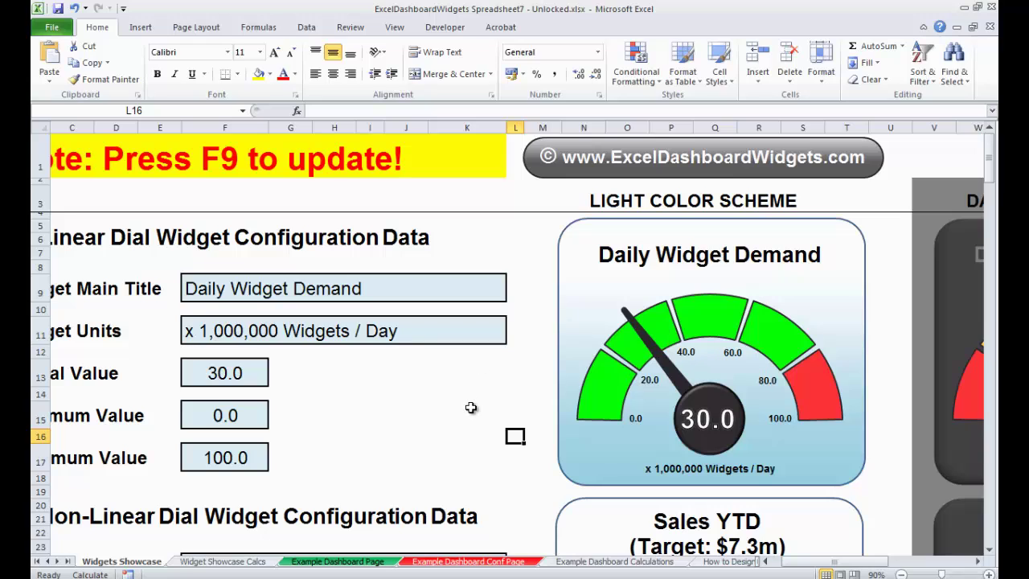